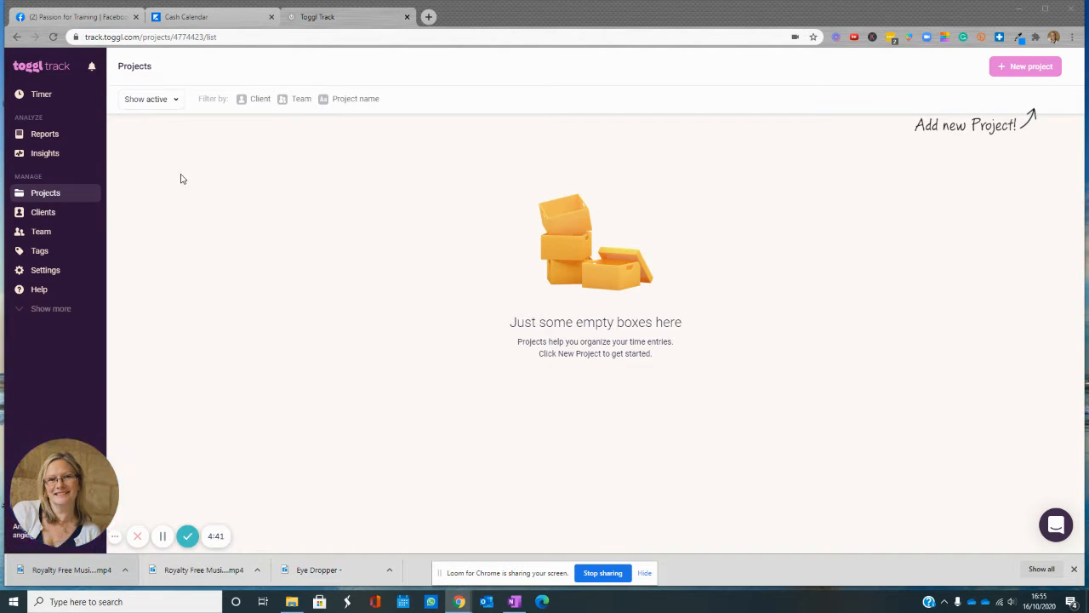
- Create a new client named "A new client" in the workspace
{"action": "left_click", "coordinate": [44, 213]}
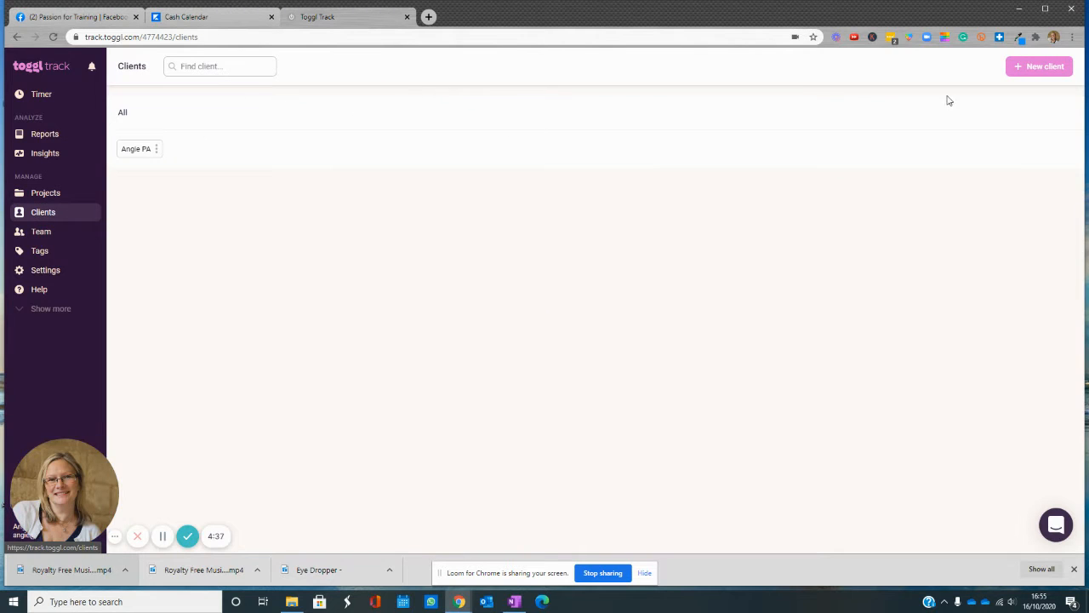
{"action": "left_click", "coordinate": [1029, 65]}
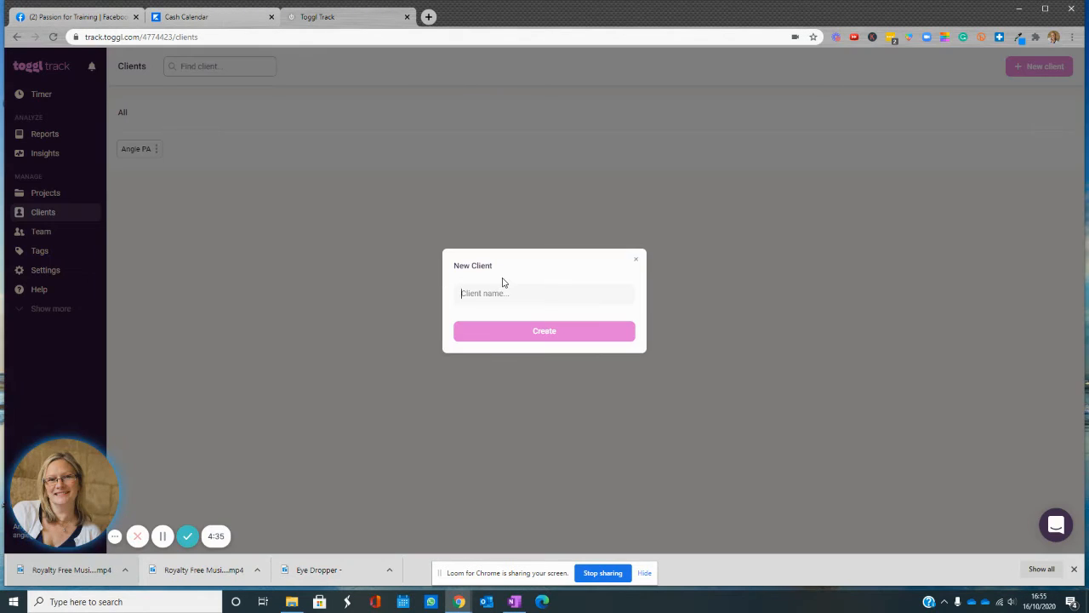
{"action": "type", "text": "A new client"}
{"action": "left_click", "coordinate": [541, 330]}
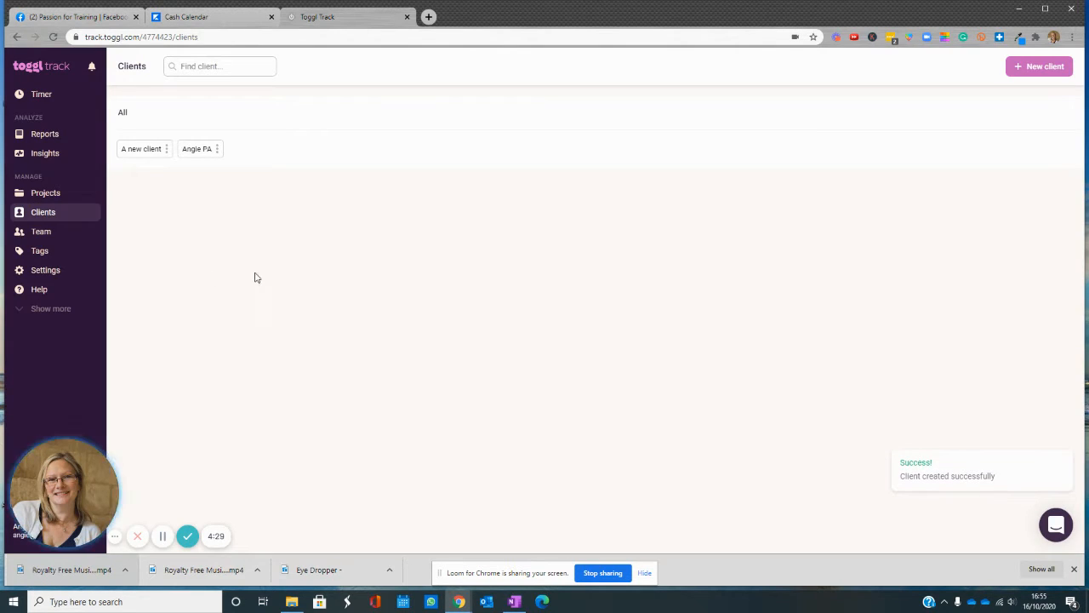
- Create a project named "Admin Support" and assign it to the client "A new client"
{"action": "left_click", "coordinate": [37, 191]}
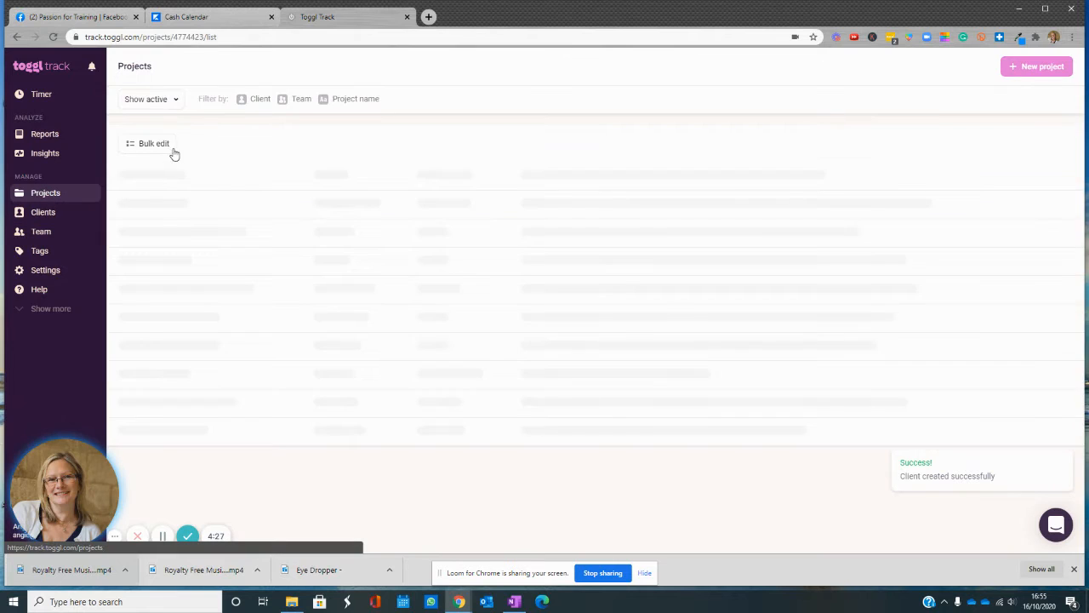
{"action": "left_click", "coordinate": [1035, 68]}
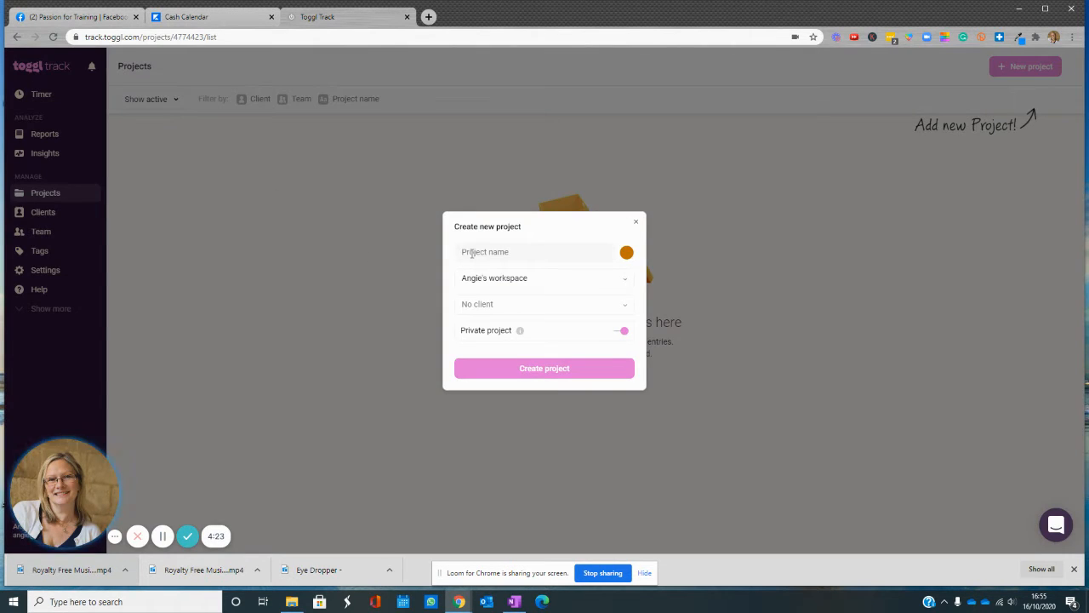
{"action": "type", "text": "Adm"}
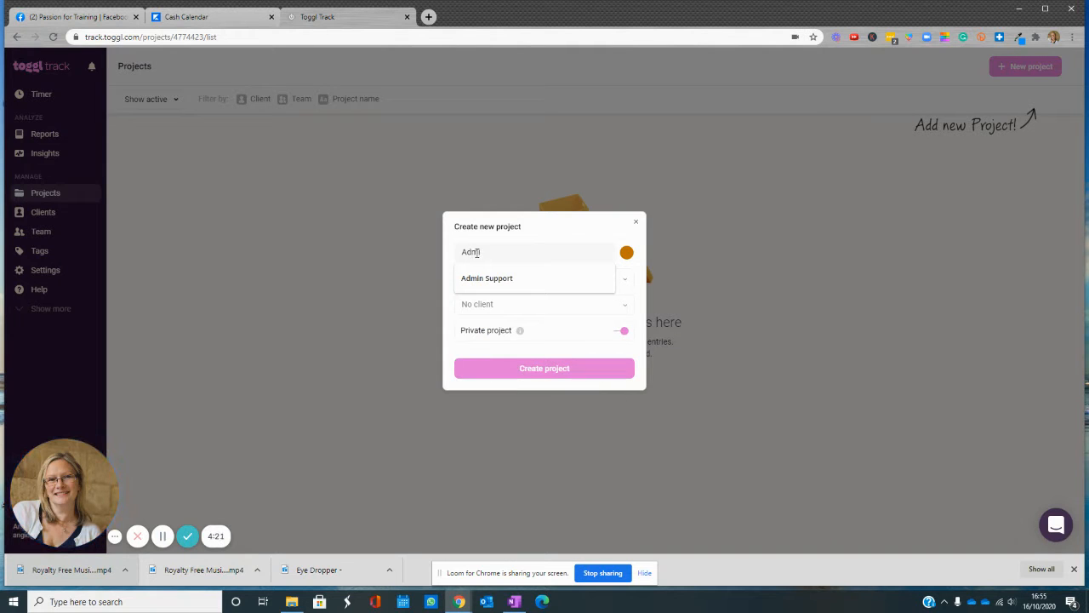
{"action": "left_click", "coordinate": [480, 278]}
{"action": "left_click", "coordinate": [600, 304]}
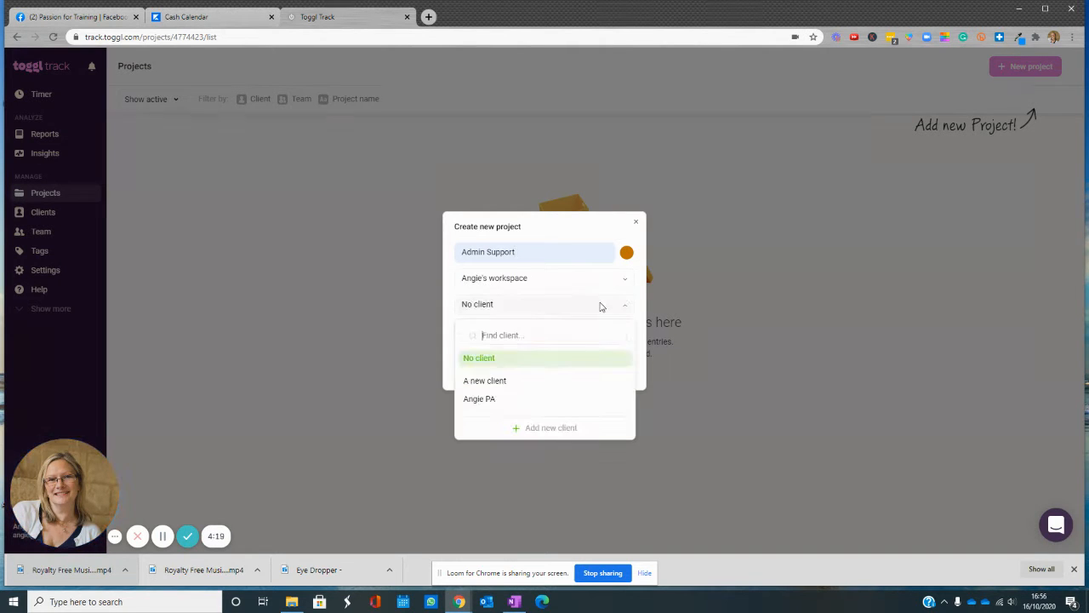
{"action": "left_click", "coordinate": [497, 381]}
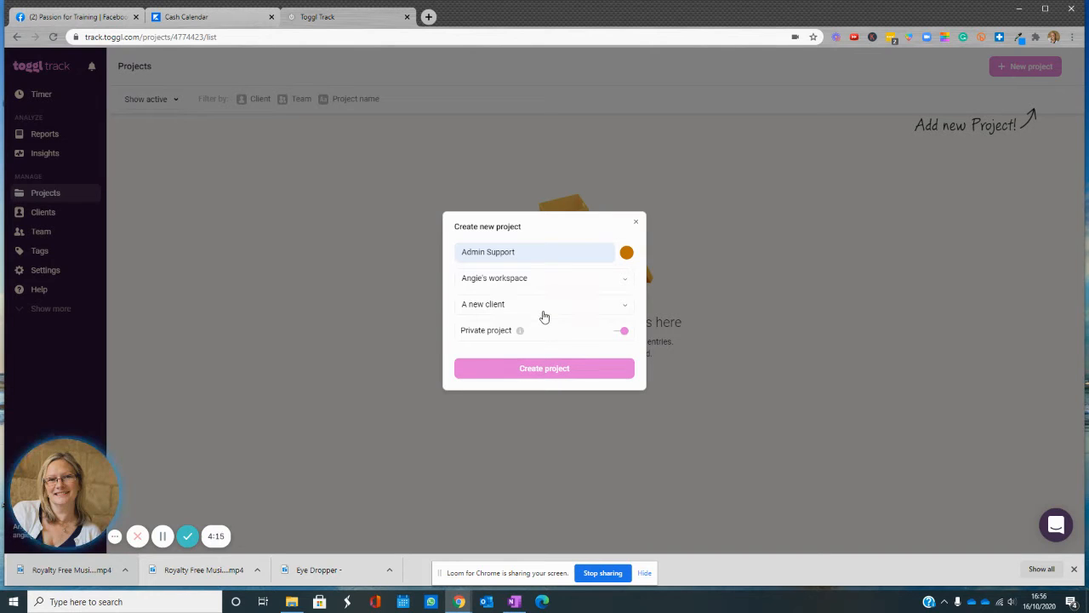
{"action": "left_click", "coordinate": [539, 369]}
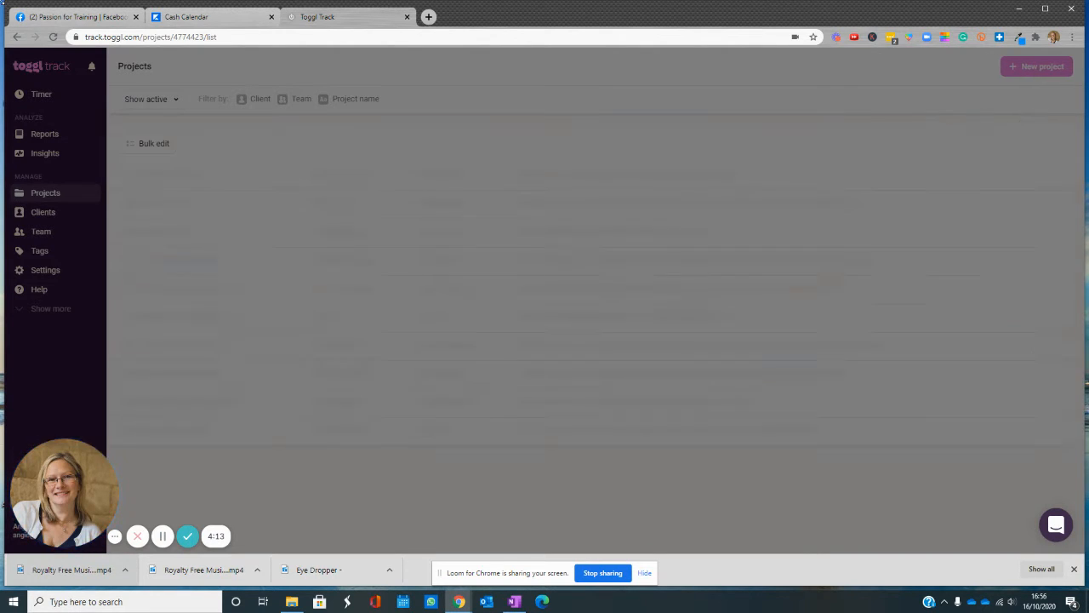
- Create a second project named "Chasing invoices" for the client "A new client"
{"action": "left_click", "coordinate": [1009, 66]}
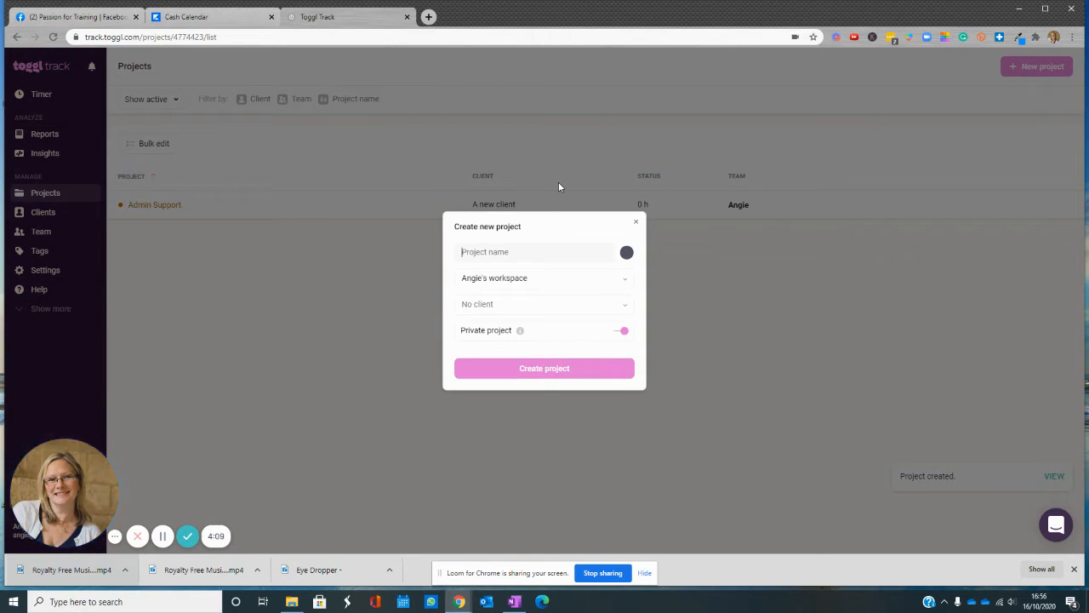
{"action": "type", "text": "Chasing "}
{"action": "type", "text": "invioc"}
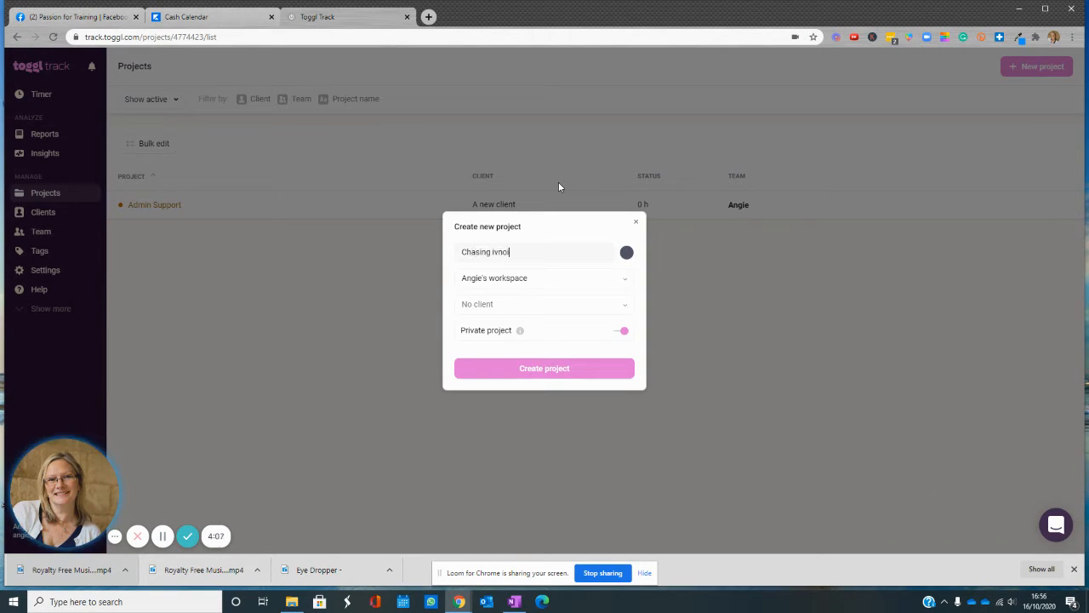
{"action": "key", "text": "BackSpace"}
{"action": "key", "text": "BackSpace"}
{"action": "key", "text": "BackSpace"}
{"action": "key", "text": "BackSpace"}
{"action": "key", "text": "BackSpace"}
{"action": "type", "text": "nvoices"}
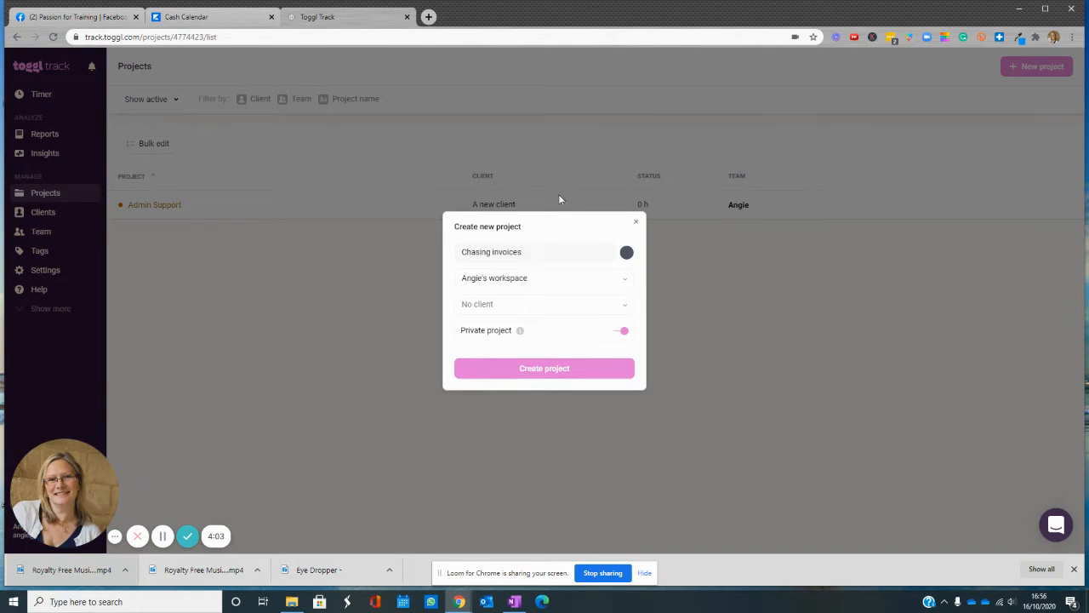
{"action": "left_click", "coordinate": [547, 308]}
{"action": "left_click", "coordinate": [521, 380]}
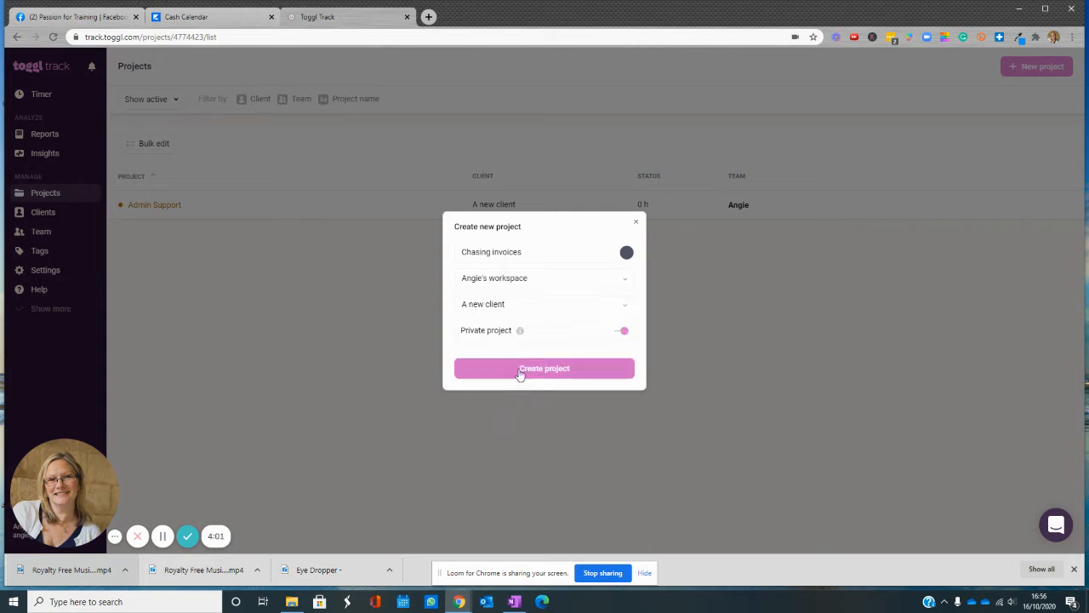
{"action": "left_click", "coordinate": [538, 370]}
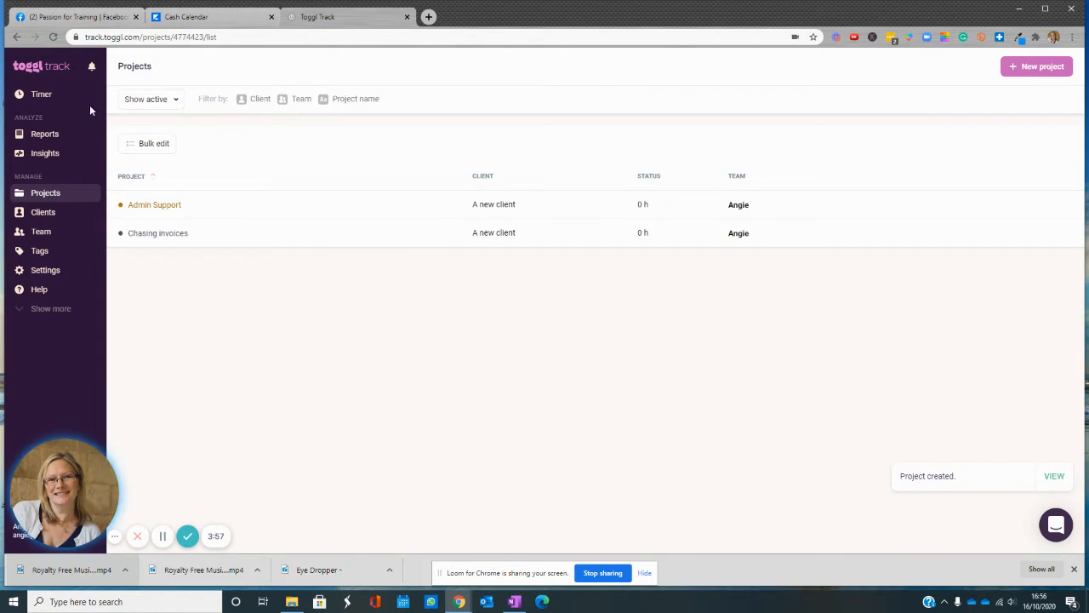
- Prepare a time entry for the Admin Support project with the description "Typing up estimates"
{"action": "left_click", "coordinate": [40, 95]}
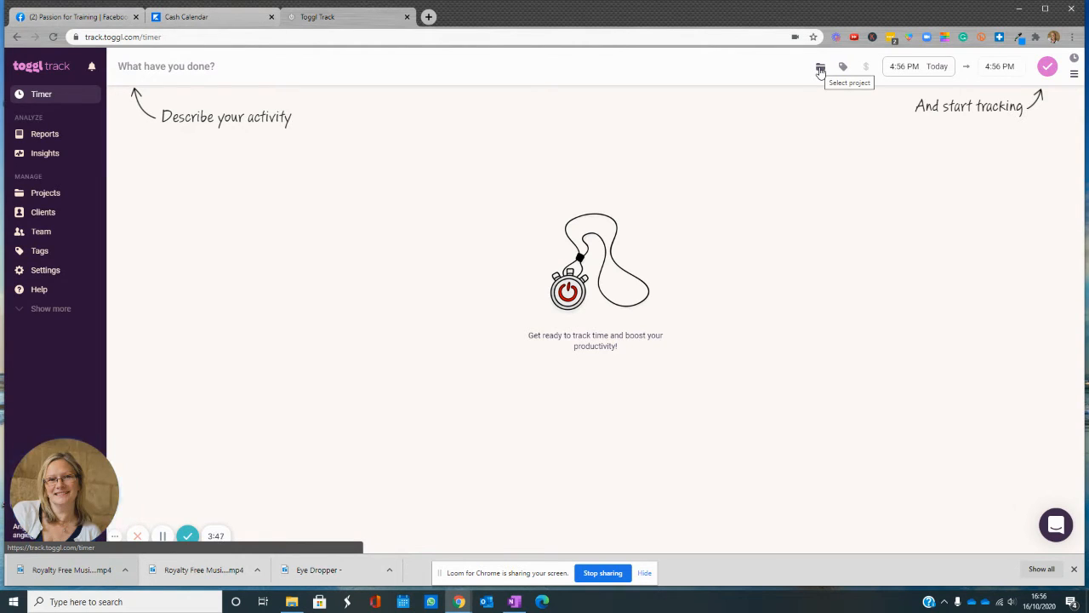
{"action": "left_click", "coordinate": [1075, 569]}
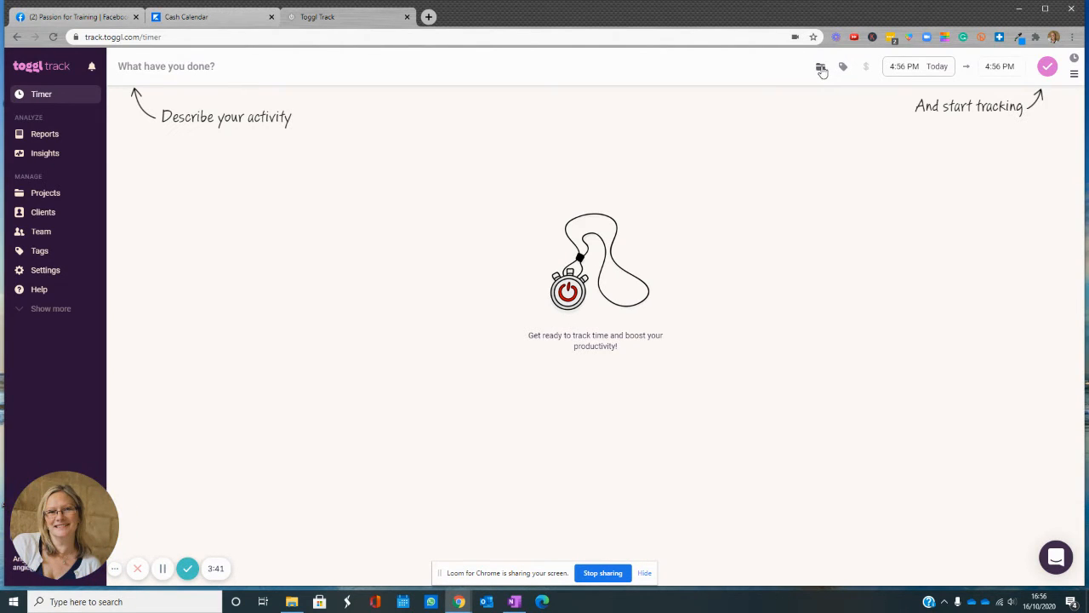
{"action": "left_click", "coordinate": [819, 66]}
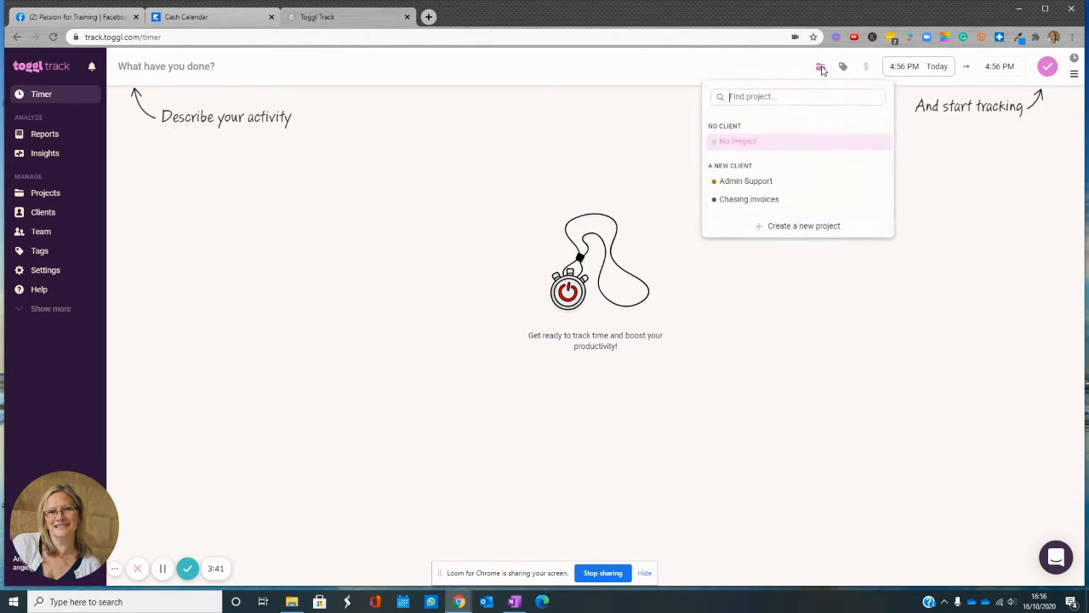
{"action": "left_click", "coordinate": [752, 182]}
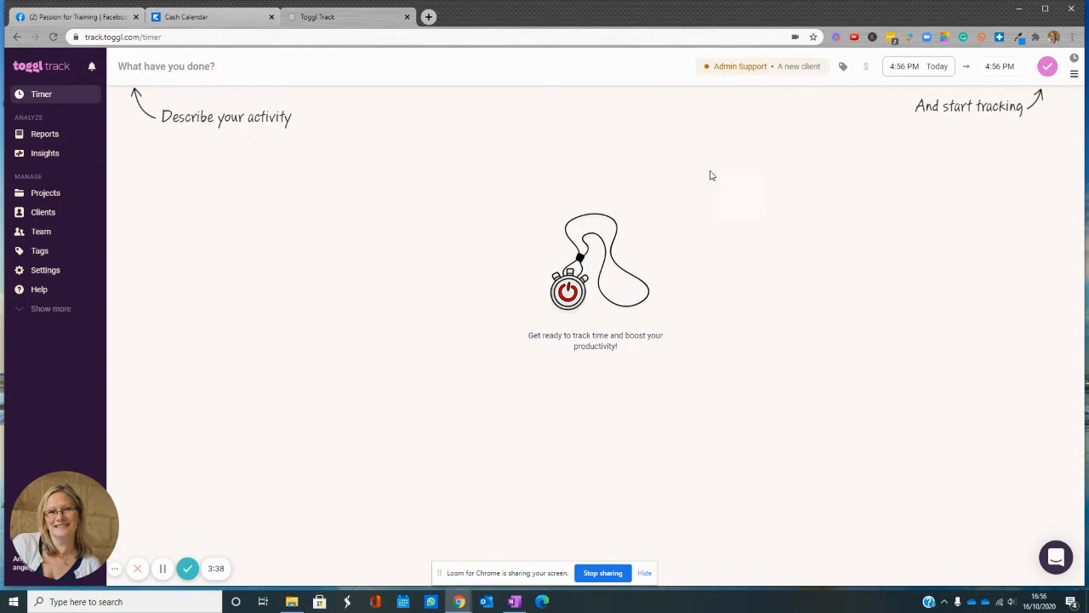
{"action": "left_click", "coordinate": [151, 65]}
{"action": "type", "text": "Typing up estimates"}
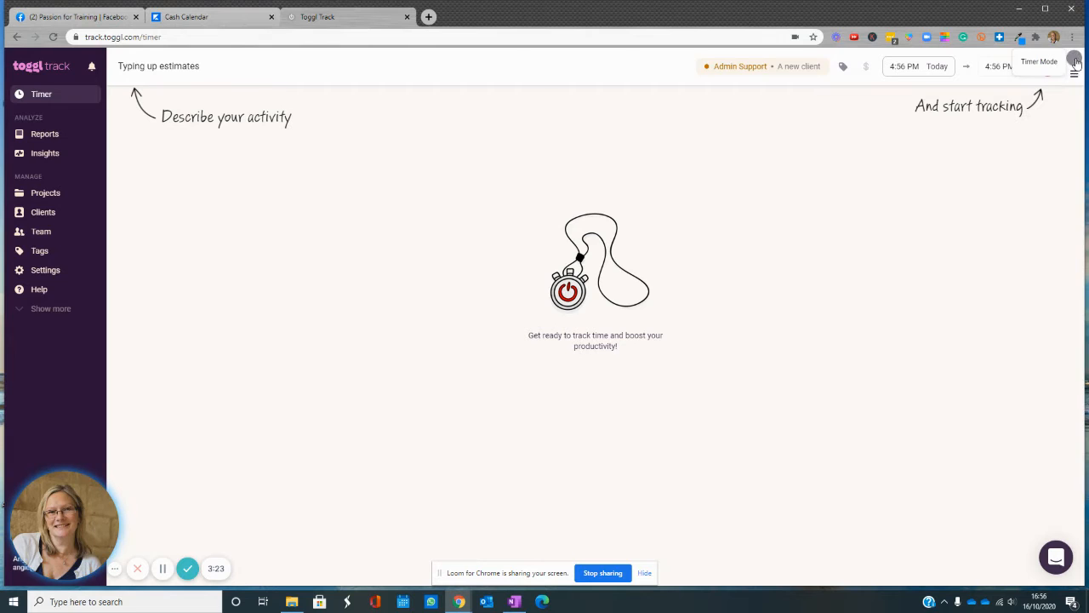
- Change to timer mode and record the "Typing up estimates" entry live, starting and stopping the timer
{"action": "left_click", "coordinate": [1075, 59]}
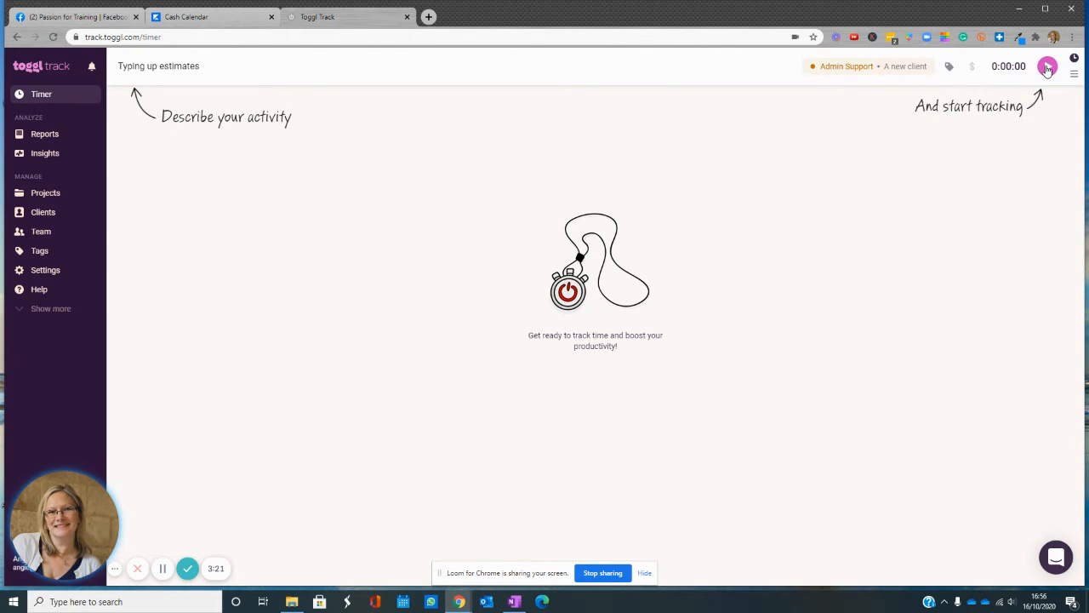
{"action": "left_click", "coordinate": [1047, 68]}
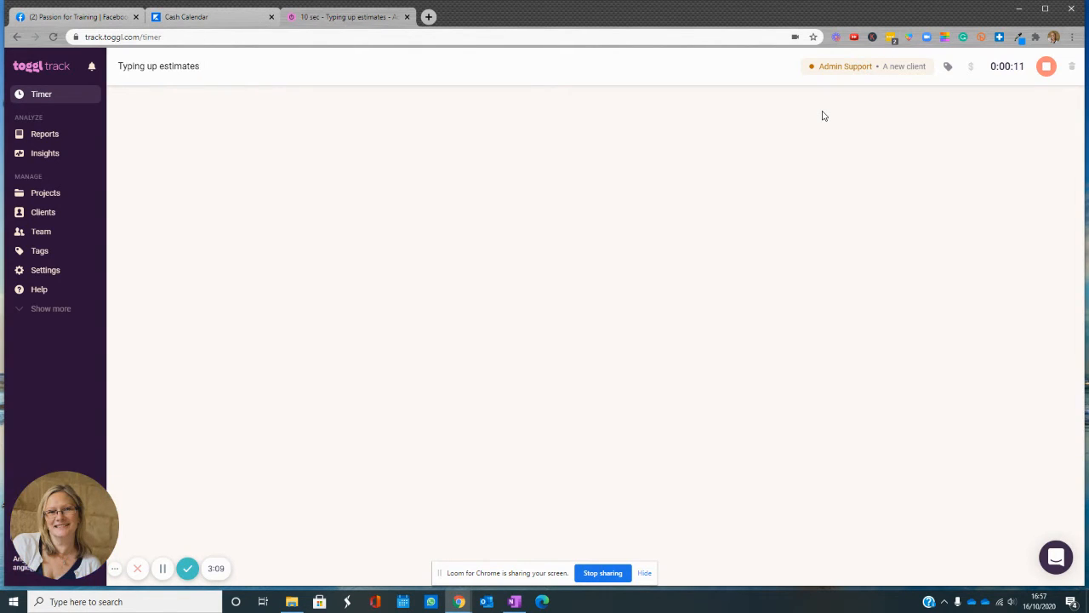
{"action": "left_click", "coordinate": [1047, 67]}
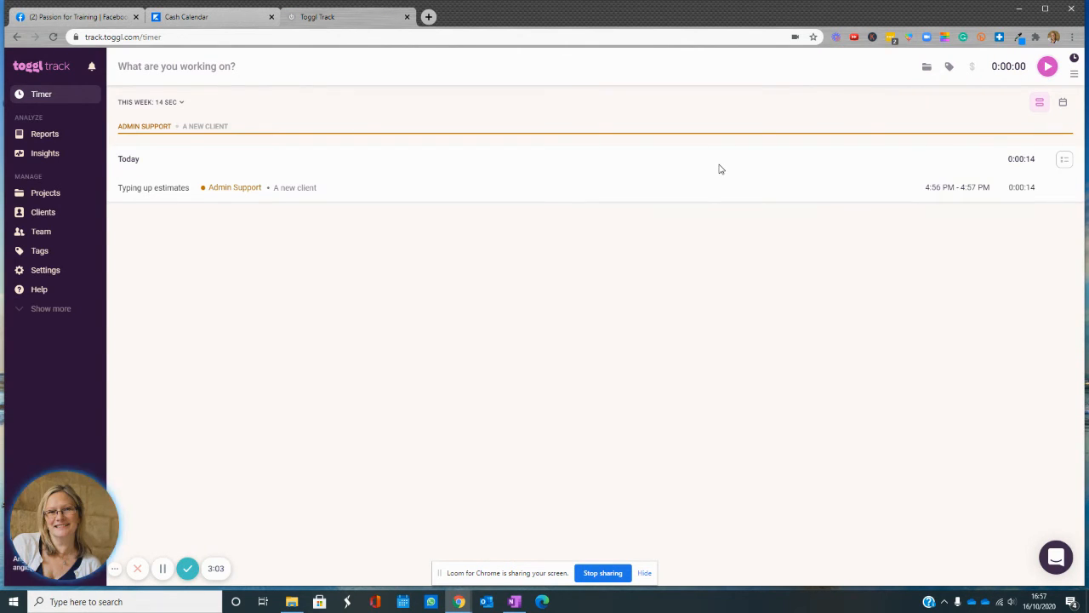
- Set up a manual-mode time entry for the Admin Support project, described as "Filing"
{"action": "left_click", "coordinate": [927, 68]}
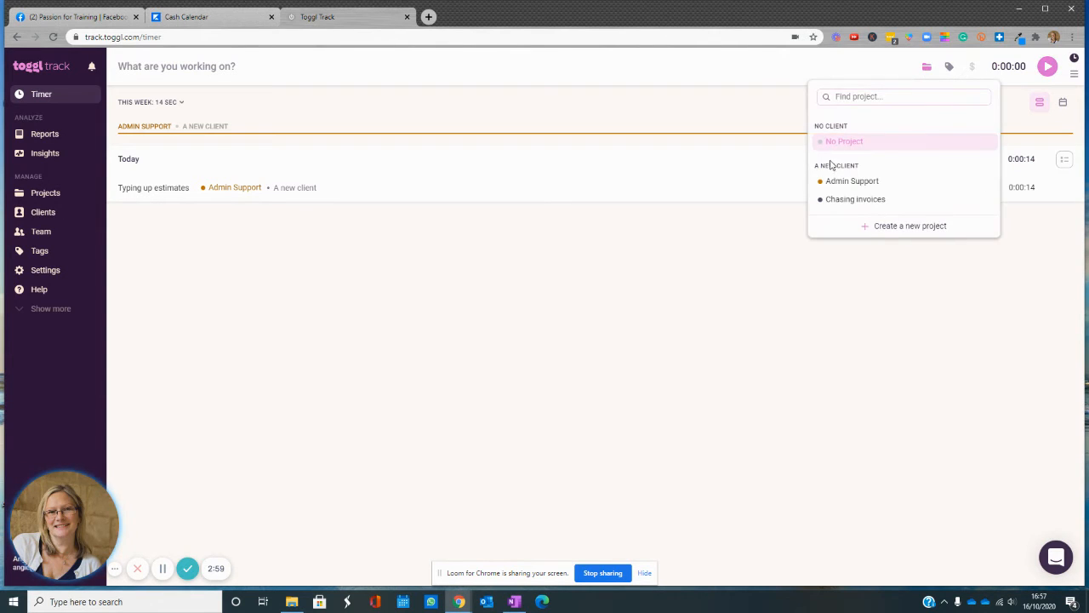
{"action": "left_click", "coordinate": [843, 183]}
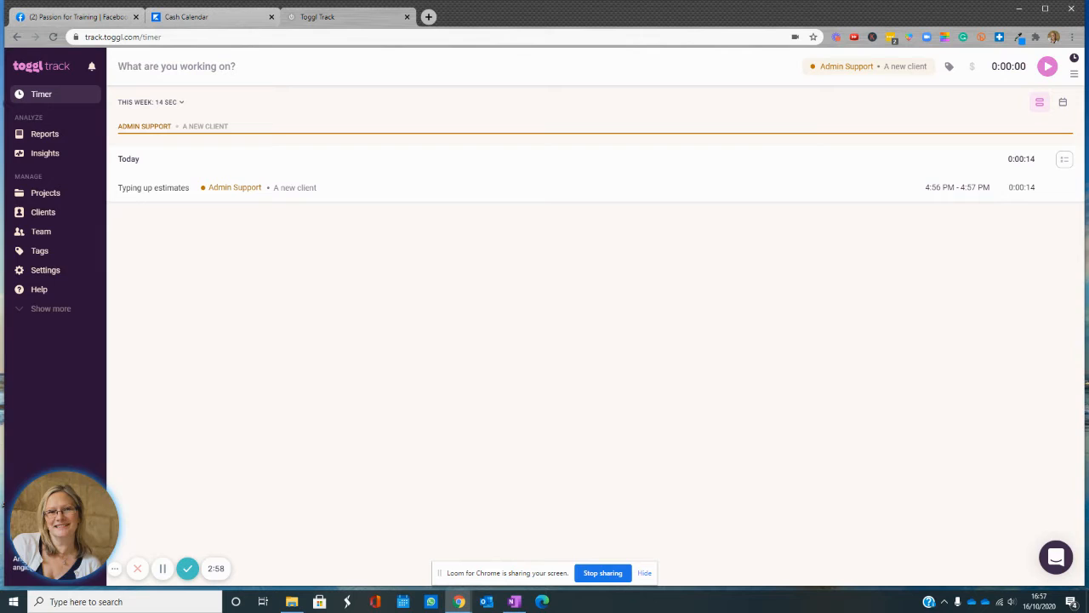
{"action": "left_click", "coordinate": [1074, 75]}
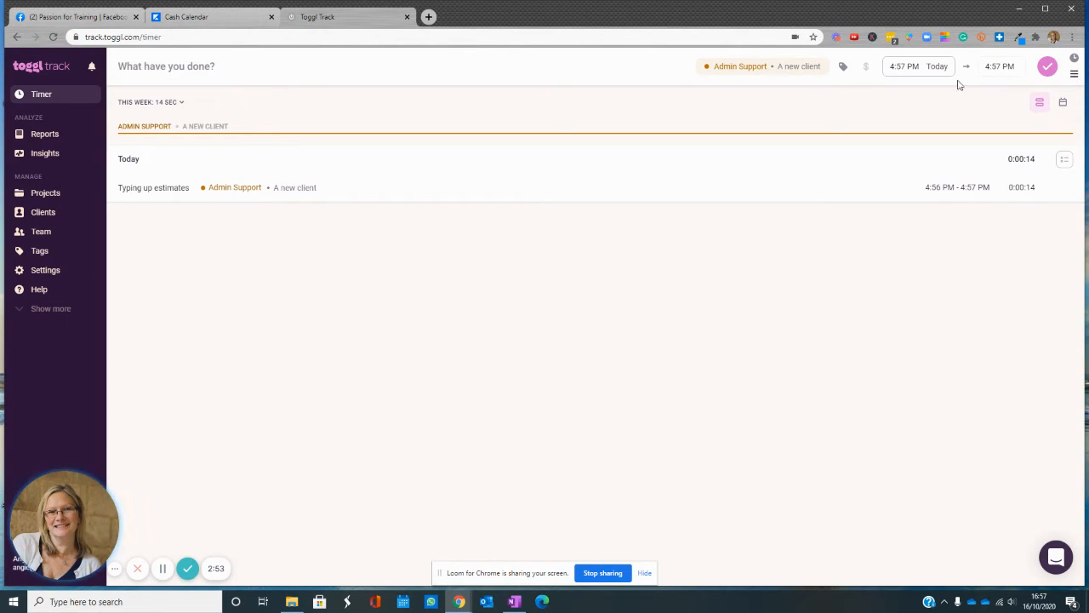
{"action": "left_click", "coordinate": [216, 69]}
{"action": "type", "text": "Filing"}
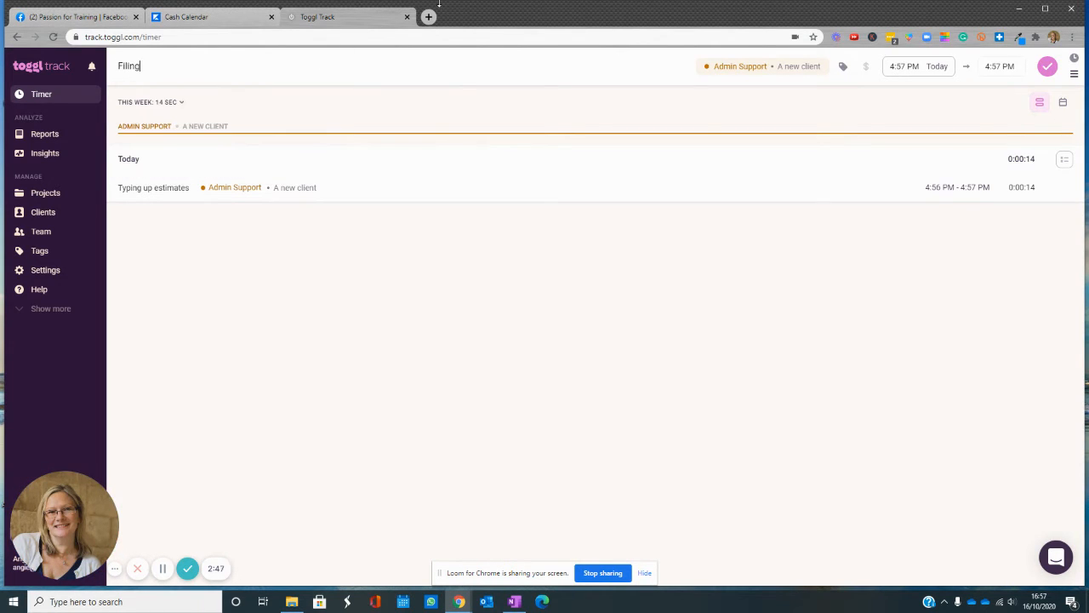
- Set the Filing entry's start to 9:00 AM and its end to 11:30 AM today, and save it
{"action": "left_click", "coordinate": [900, 66]}
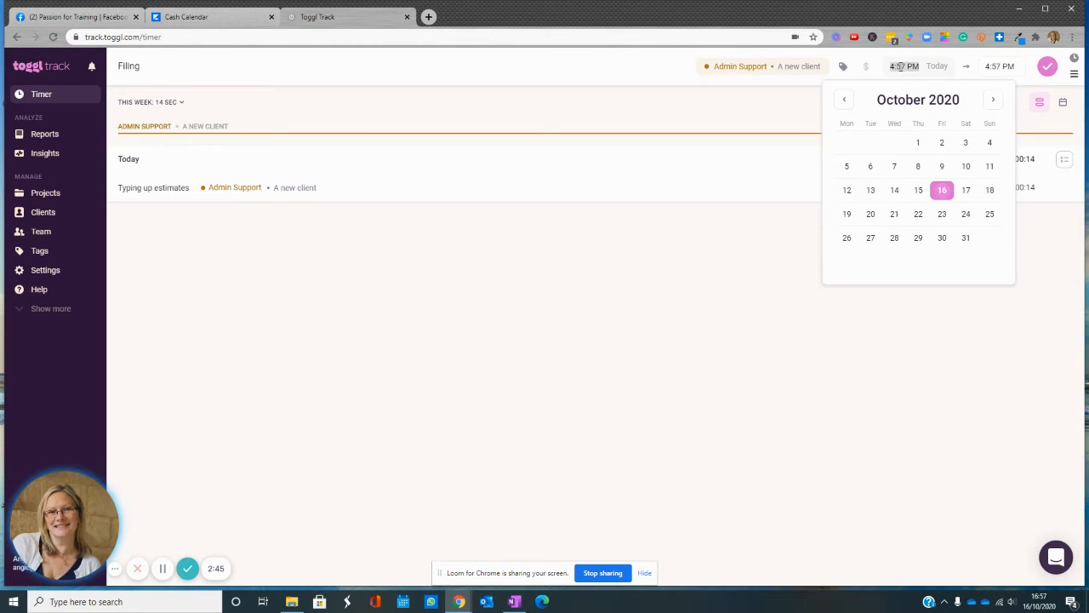
{"action": "type", "text": "9.00am"}
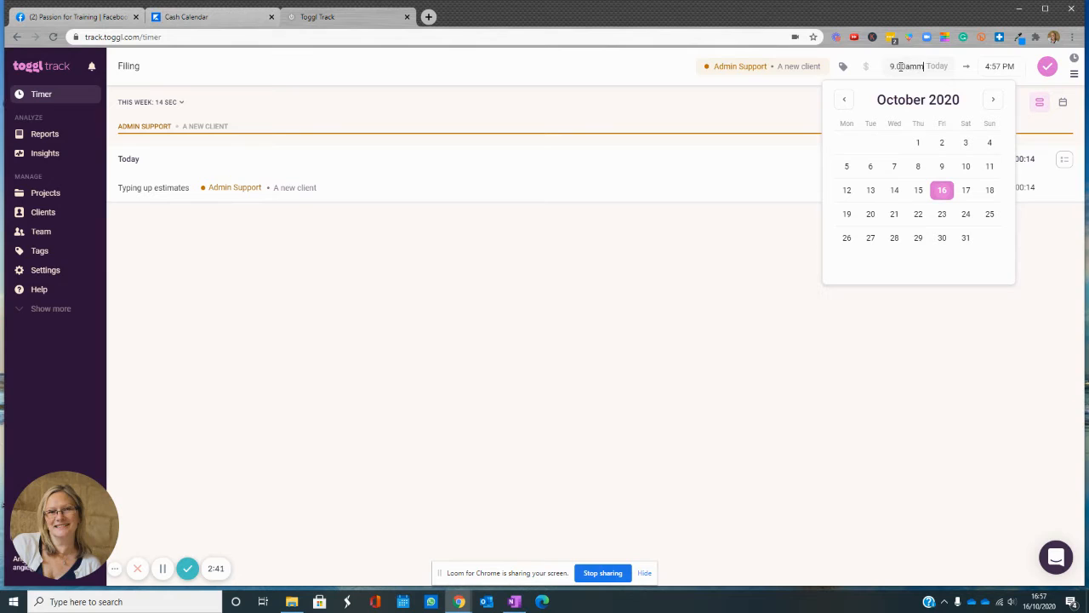
{"action": "key", "text": "Return"}
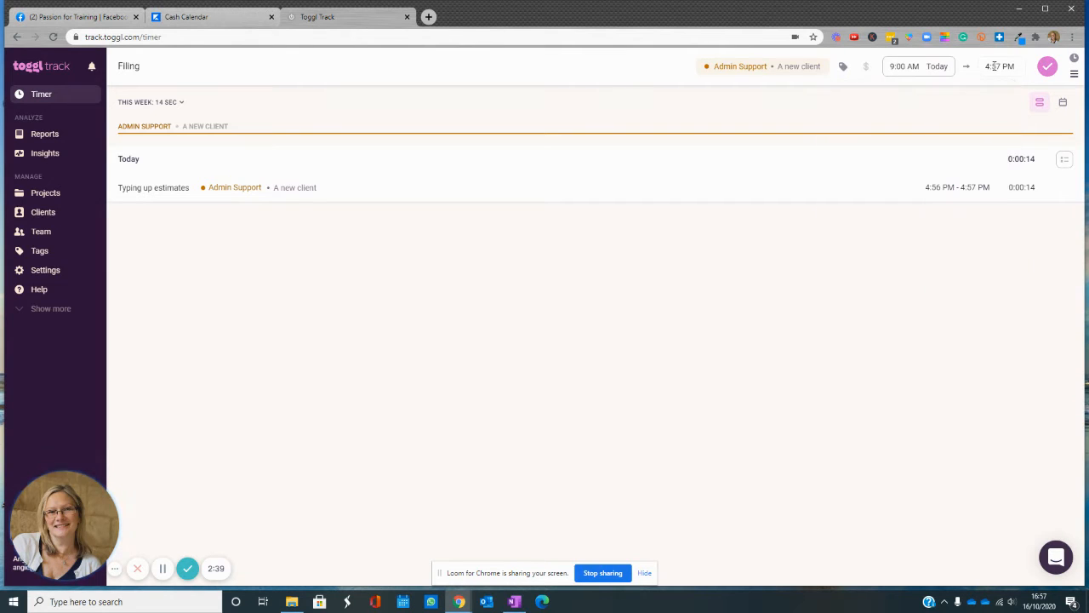
{"action": "left_click", "coordinate": [987, 66]}
{"action": "type", "text": "11"}
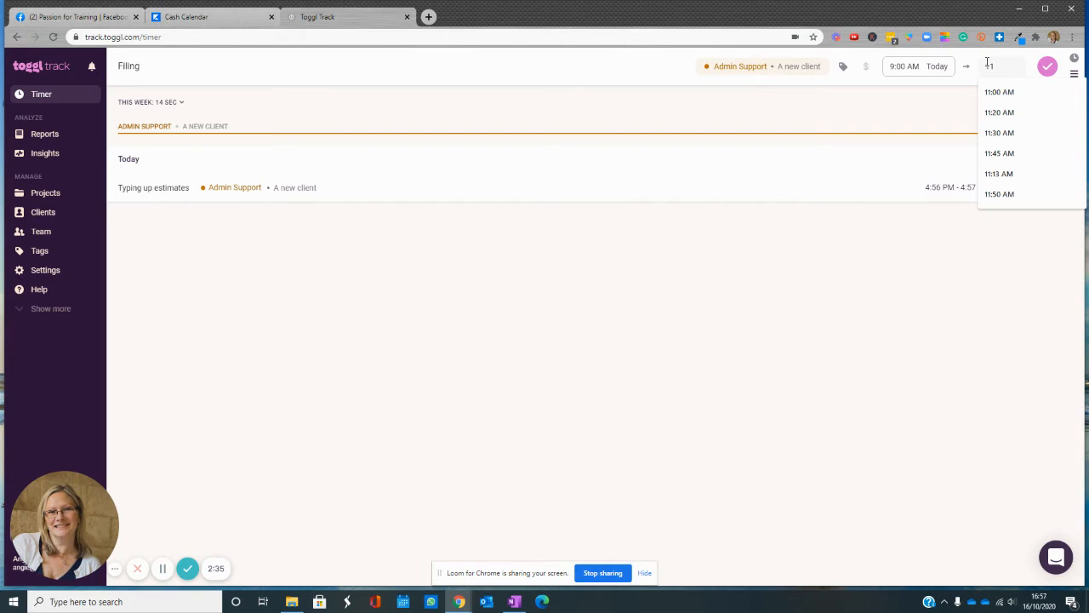
{"action": "type", "text": "."}
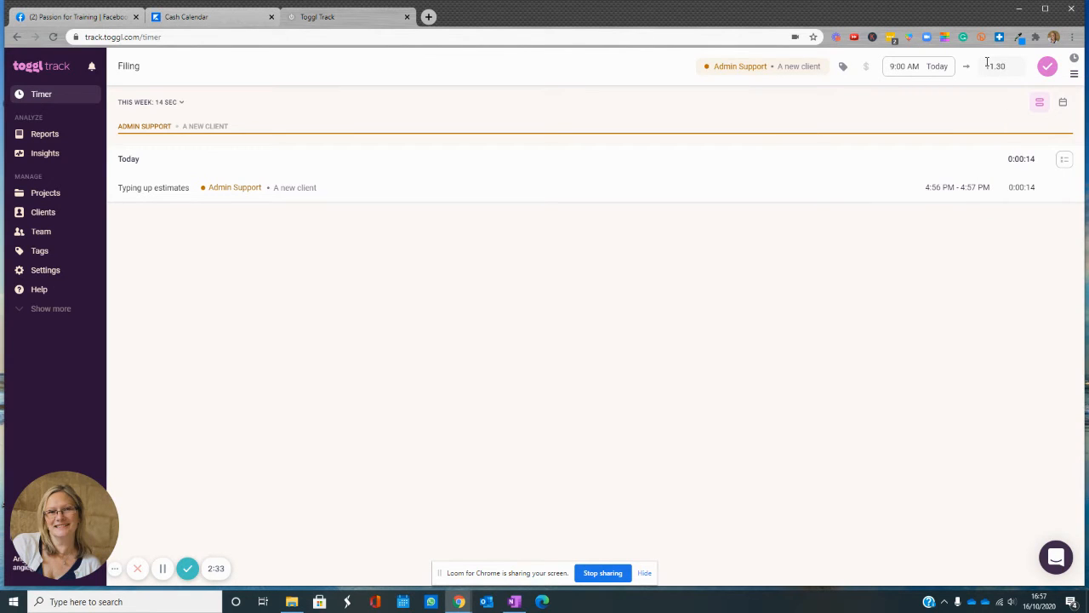
{"action": "type", "text": "30"}
{"action": "key", "text": "Return"}
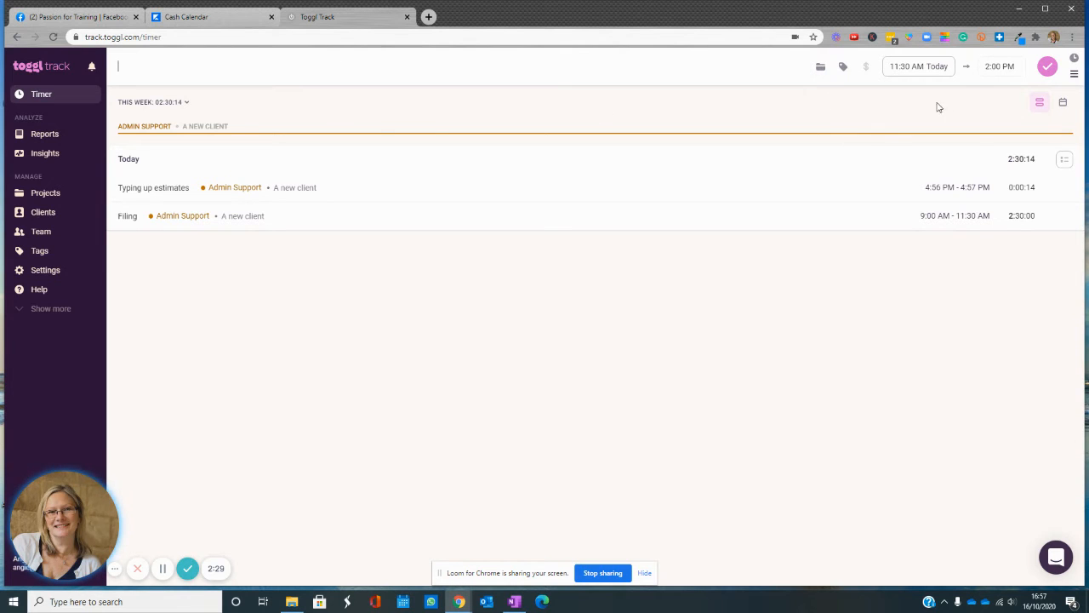
- Return to timer mode, resume tracking the existing "Typing up estimates" entry, and stop it
{"action": "left_click", "coordinate": [1074, 57]}
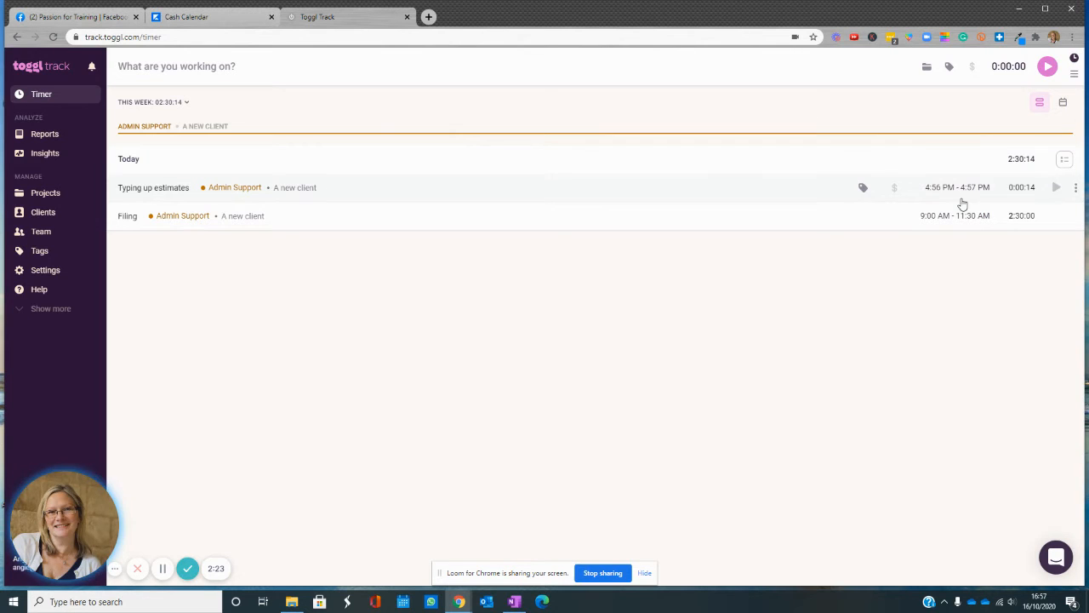
{"action": "left_click", "coordinate": [1055, 188]}
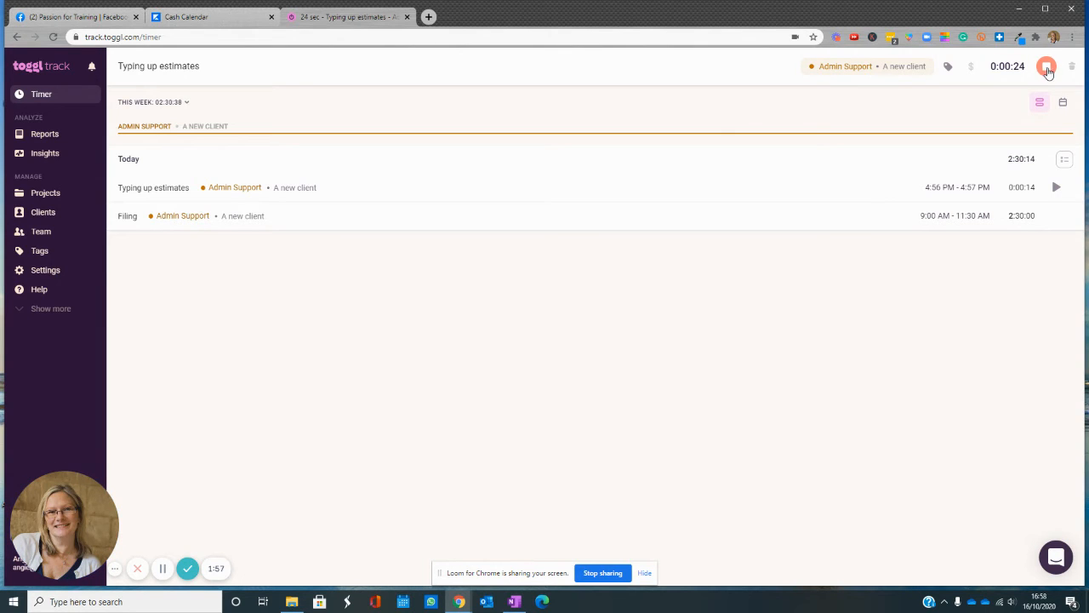
{"action": "left_click", "coordinate": [1046, 67]}
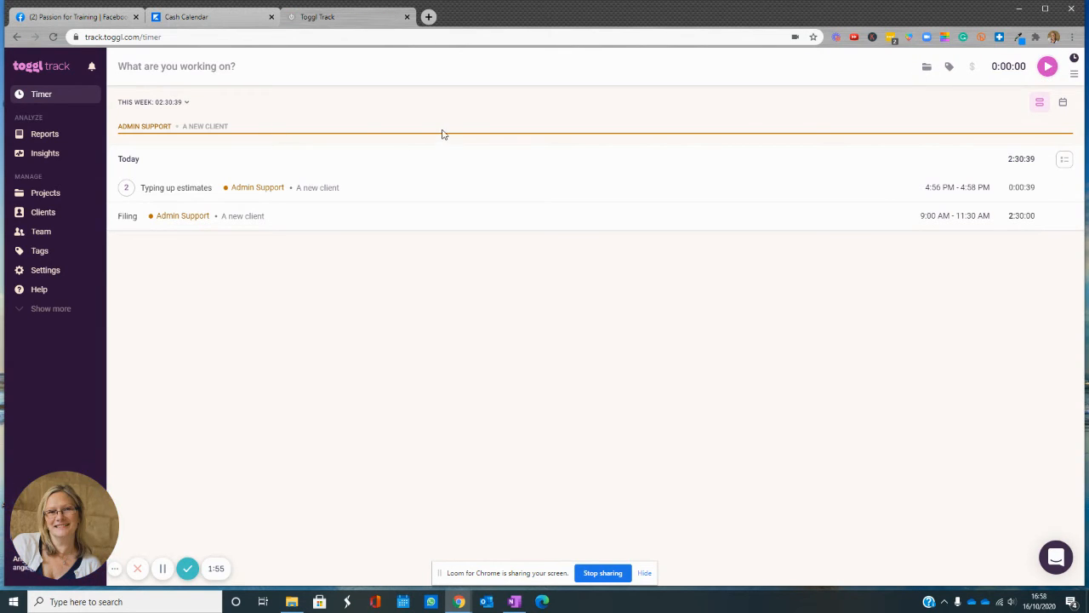
- Open the summary report and set its period to this month
{"action": "left_click", "coordinate": [44, 134]}
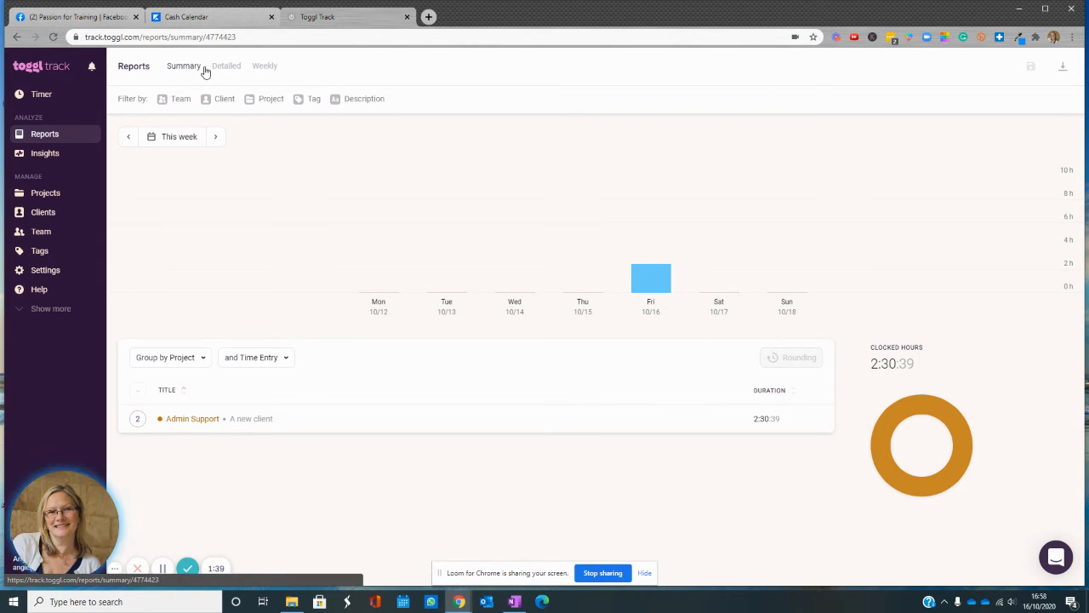
{"action": "left_click", "coordinate": [184, 136]}
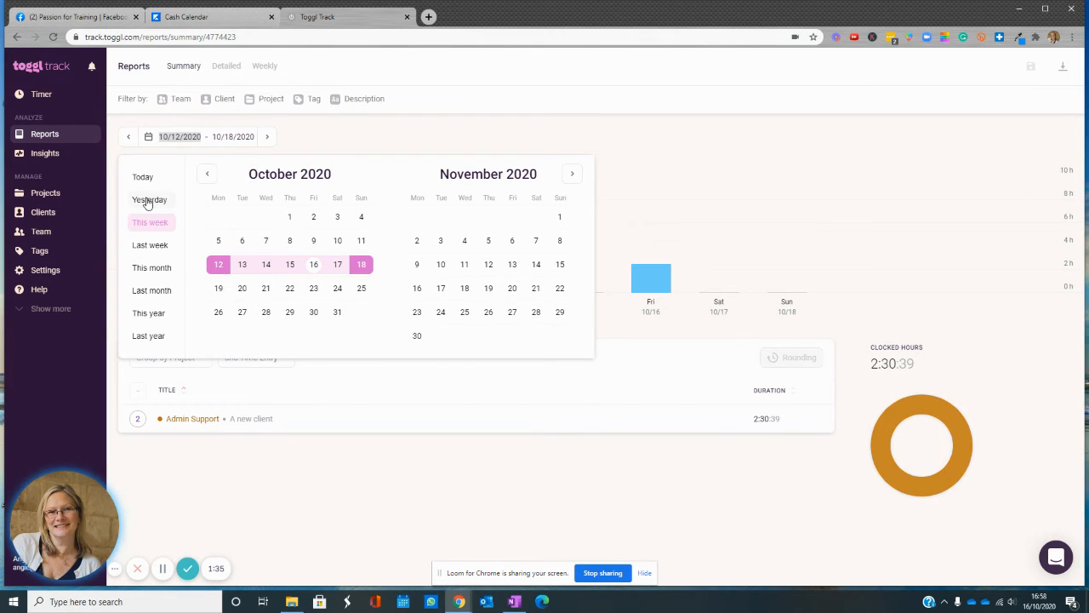
{"action": "left_click", "coordinate": [153, 267]}
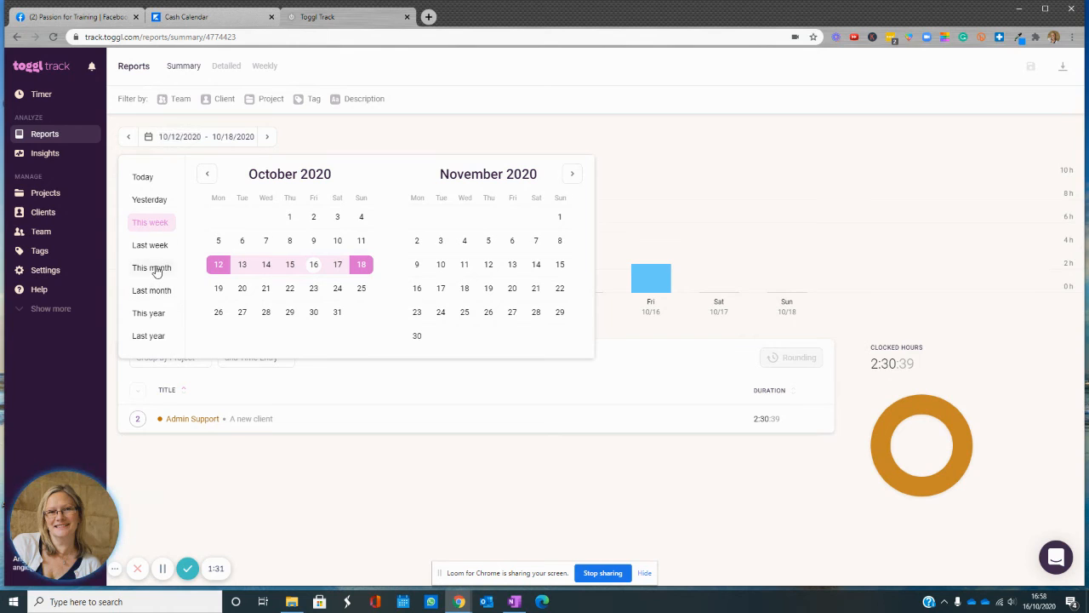
- Change the summary report's period to a custom range from 10/01/2020 to 10/16/2020
{"action": "left_click", "coordinate": [171, 136]}
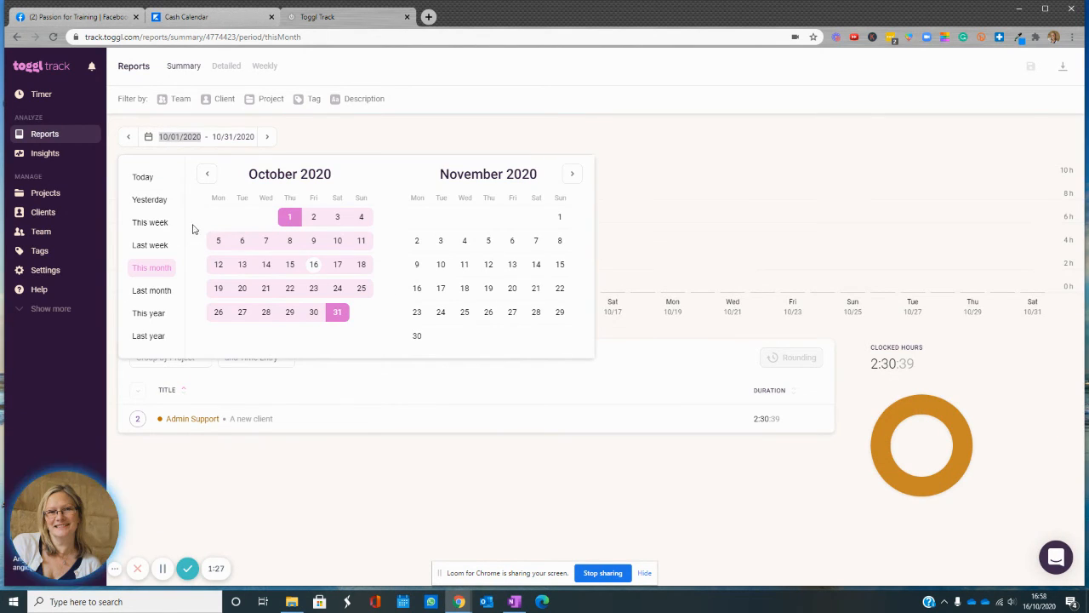
{"action": "left_click", "coordinate": [489, 287]}
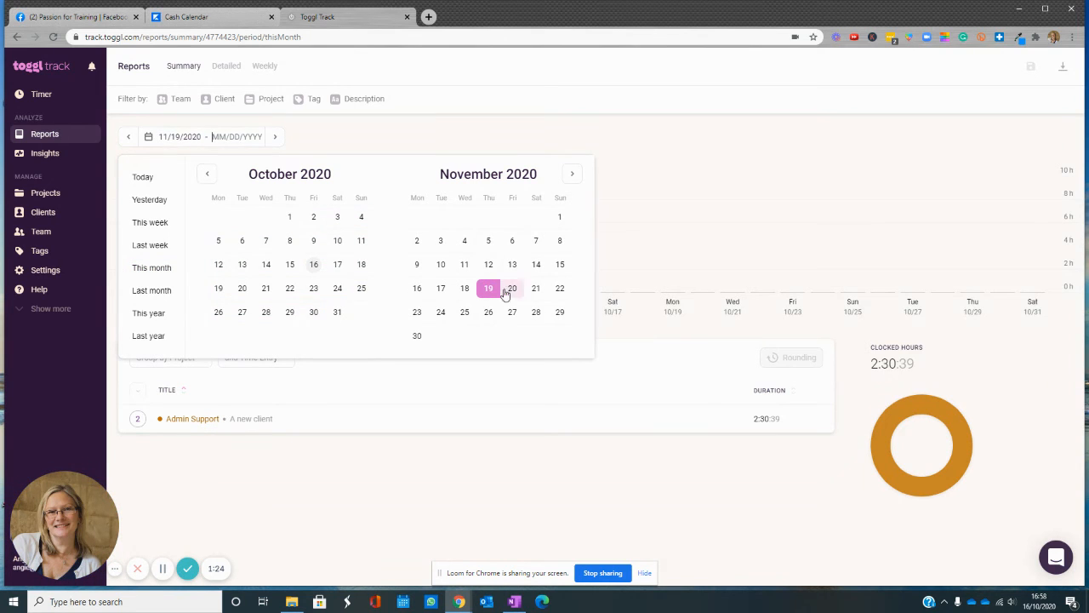
{"action": "left_click", "coordinate": [416, 242]}
{"action": "left_click", "coordinate": [289, 218]}
{"action": "left_click", "coordinate": [315, 266]}
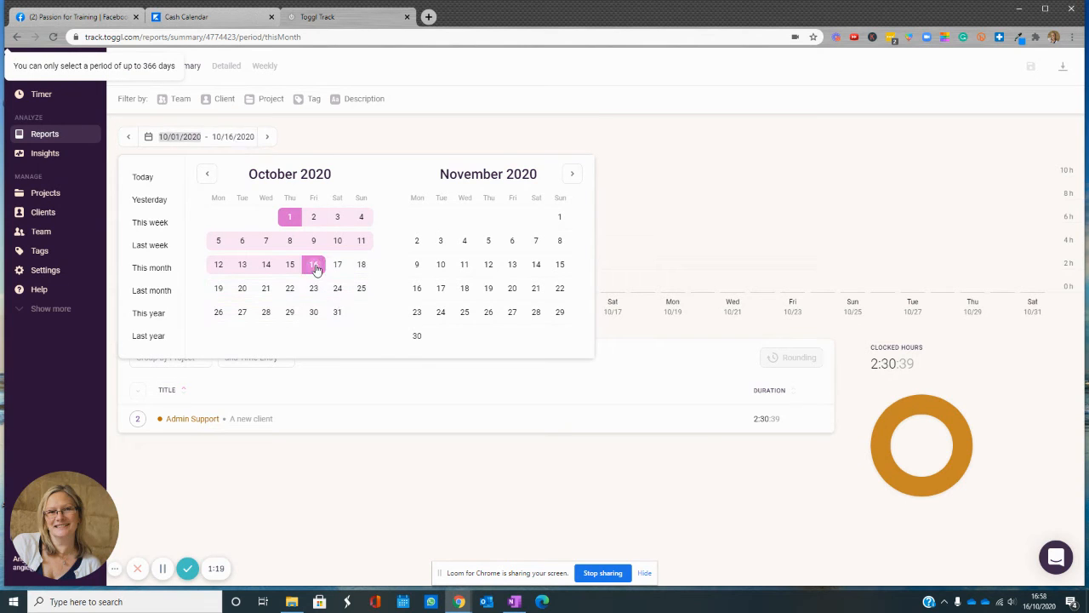
{"action": "left_click", "coordinate": [965, 65]}
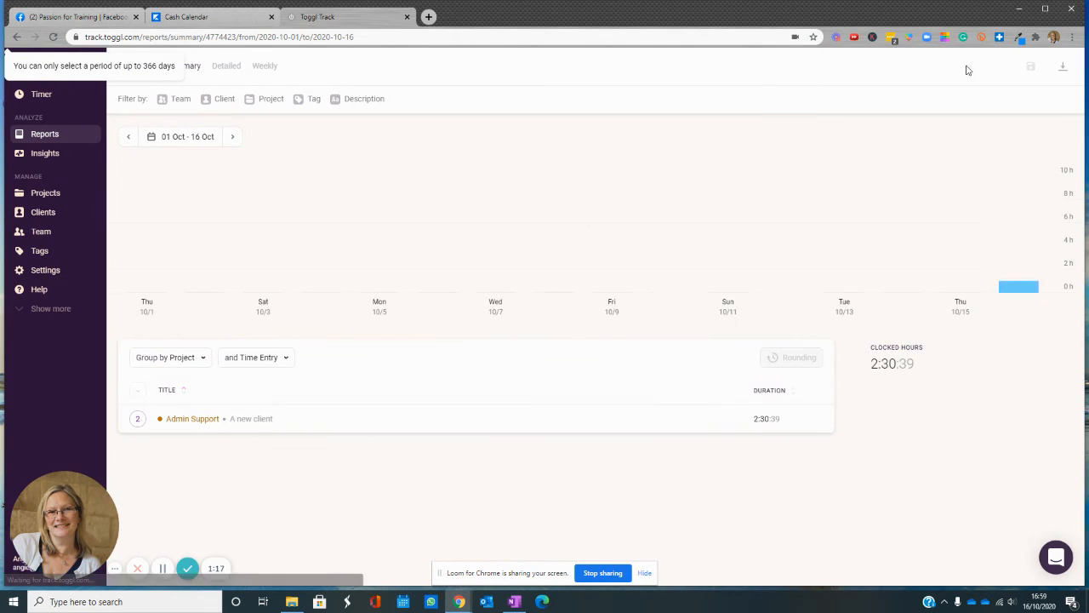
- Switch to the detailed report for the selected period and download it as a CSV file
{"action": "left_click", "coordinate": [1063, 66]}
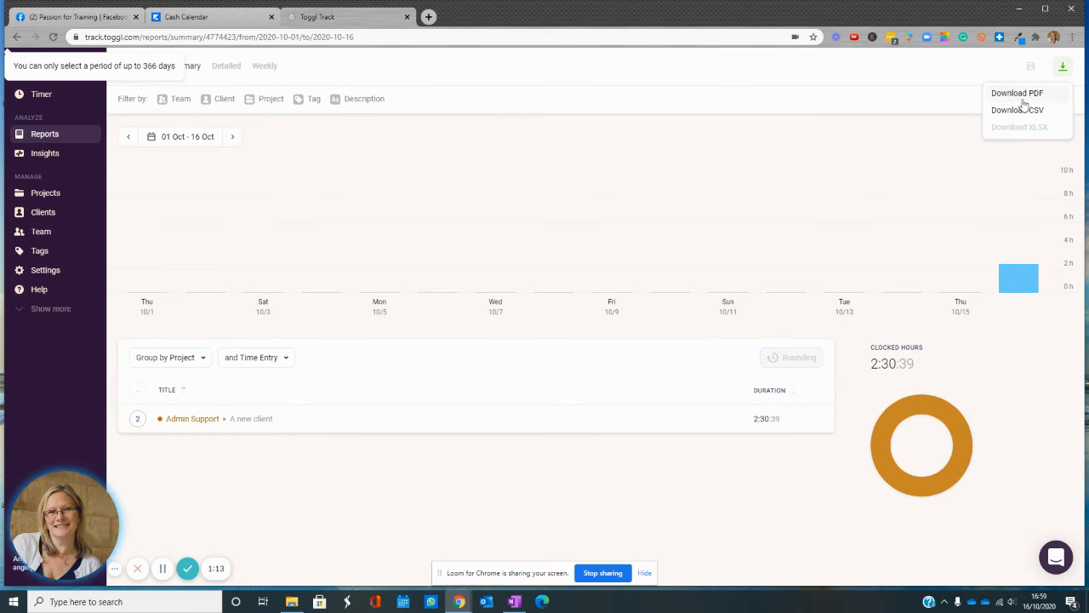
{"action": "left_click", "coordinate": [342, 144]}
{"action": "left_click", "coordinate": [219, 67]}
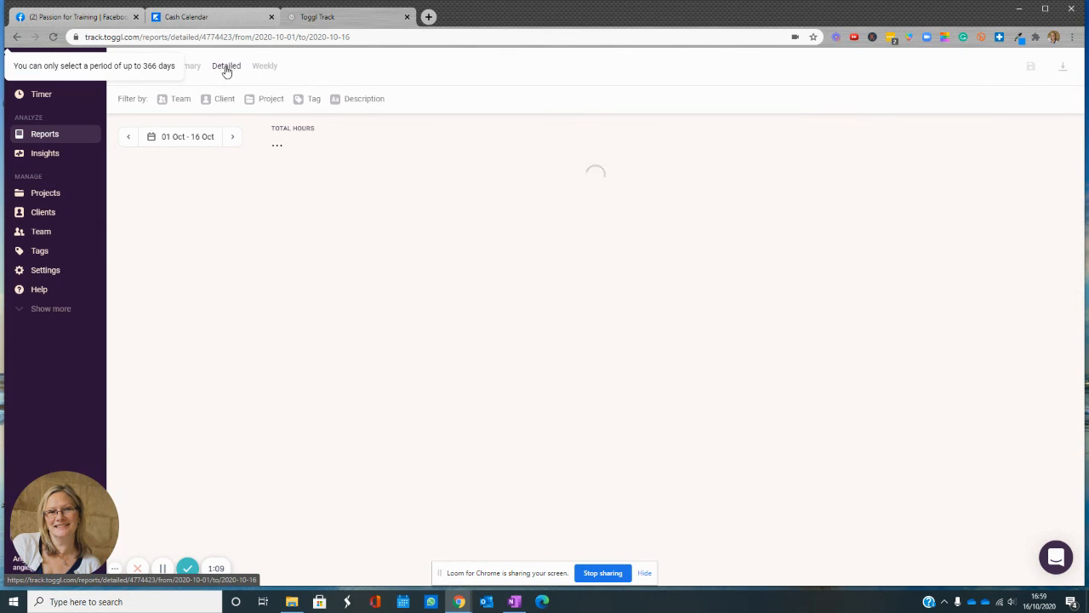
{"action": "left_click", "coordinate": [1063, 67]}
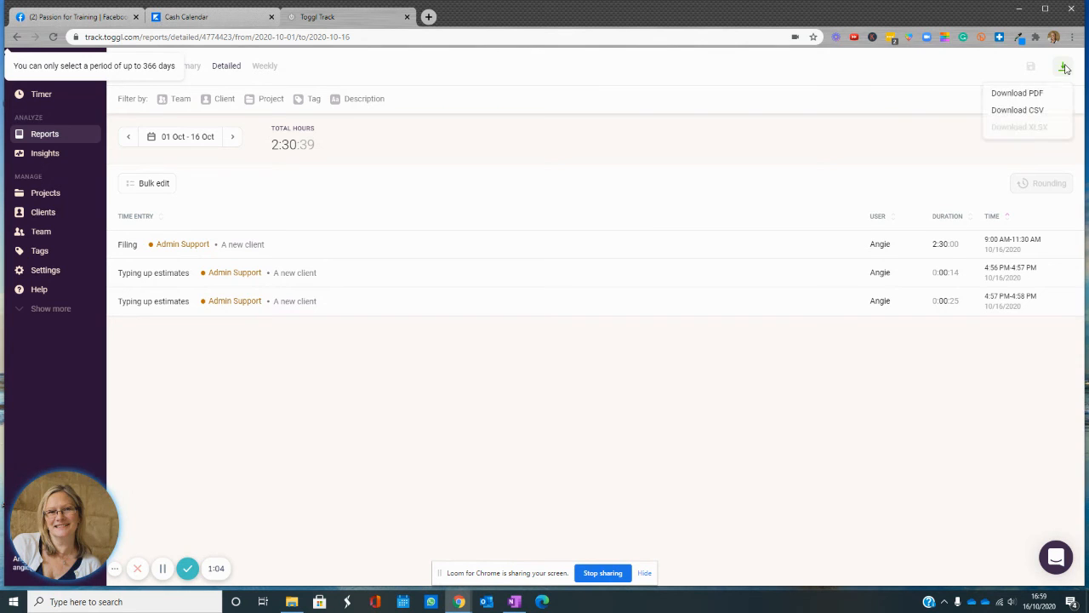
{"action": "left_click", "coordinate": [1031, 110]}
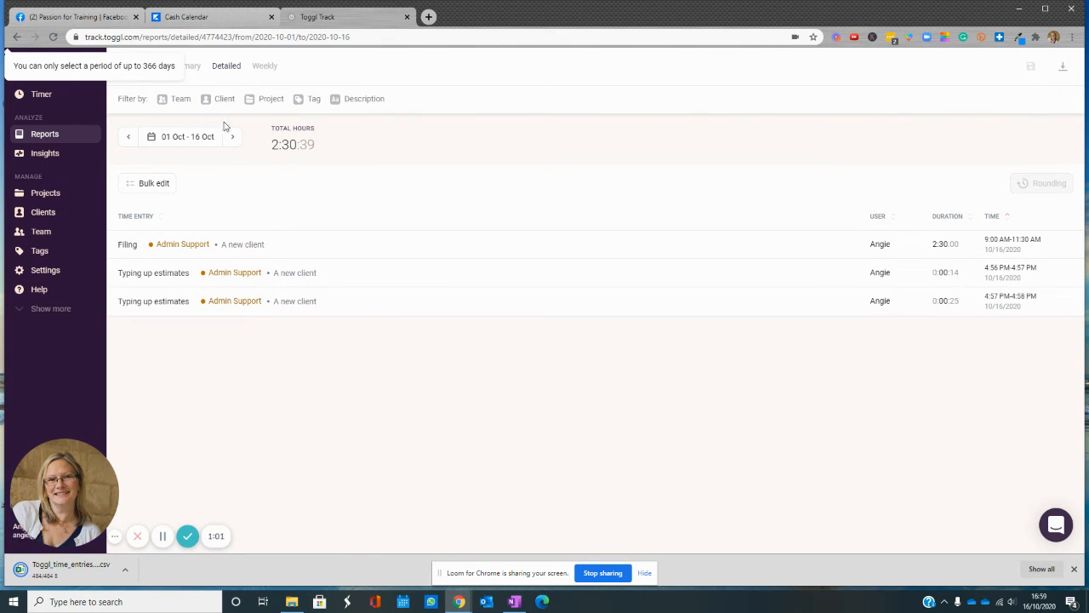
- Return to the summary report and download it as a CSV file
{"action": "left_click", "coordinate": [194, 66]}
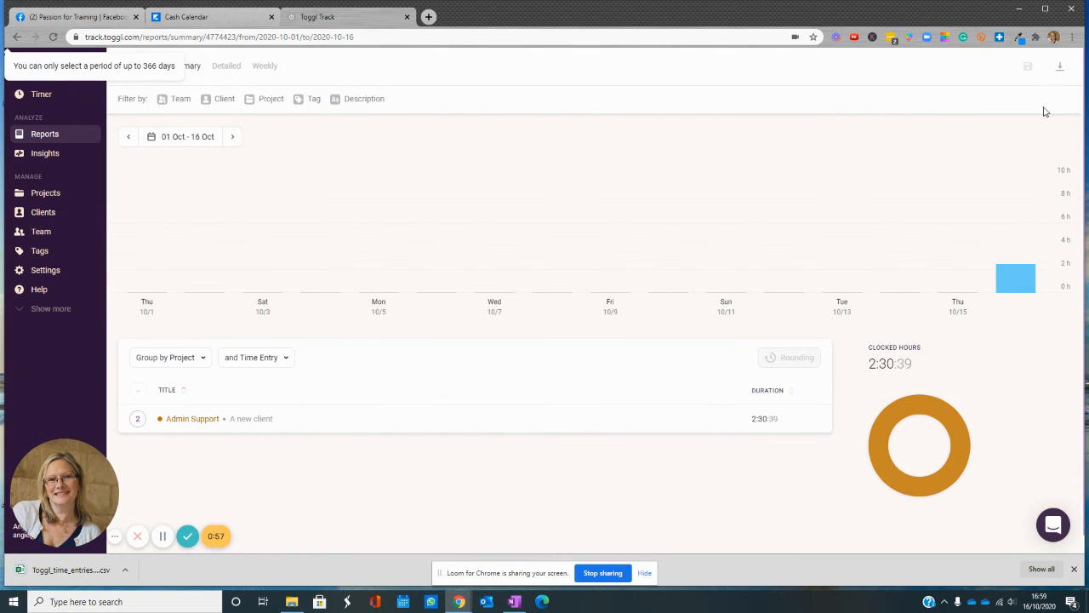
{"action": "left_click", "coordinate": [1060, 75]}
{"action": "left_click", "coordinate": [1014, 109]}
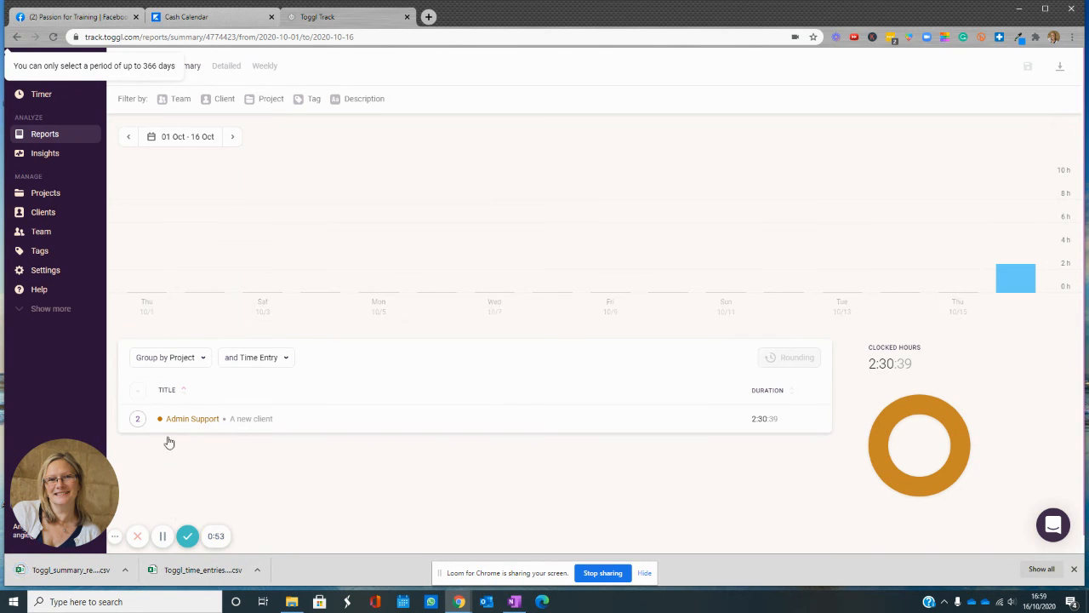
- Open the downloaded time entries and summary report CSV files in Excel, moving the summary window aside so both are visible
{"action": "left_click", "coordinate": [198, 576]}
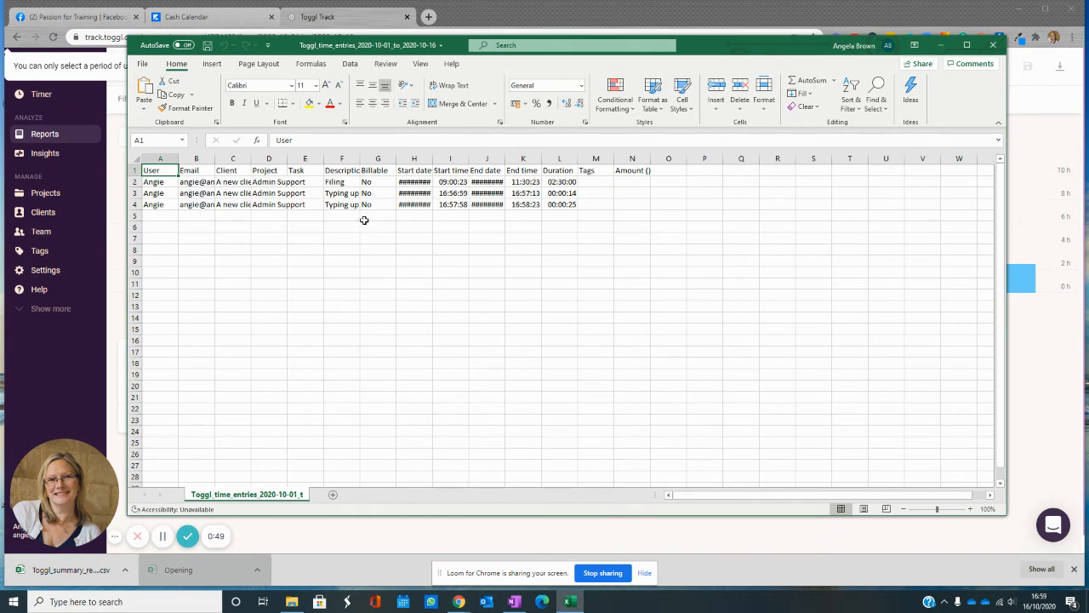
{"action": "left_click", "coordinate": [71, 570]}
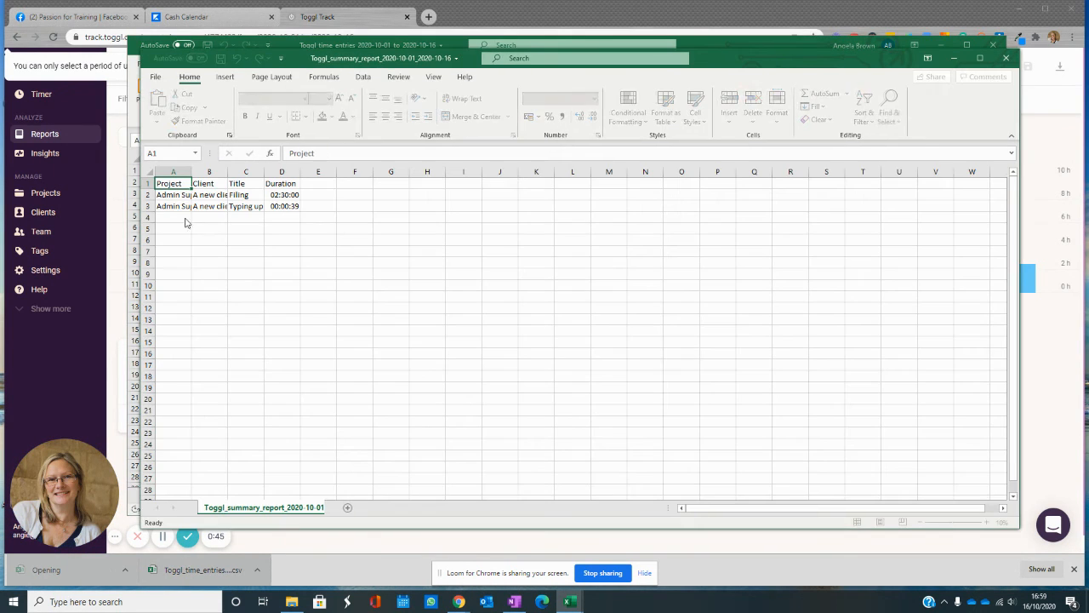
{"action": "left_click_drag", "start_coordinate": [340, 56], "coordinate": [525, 85]}
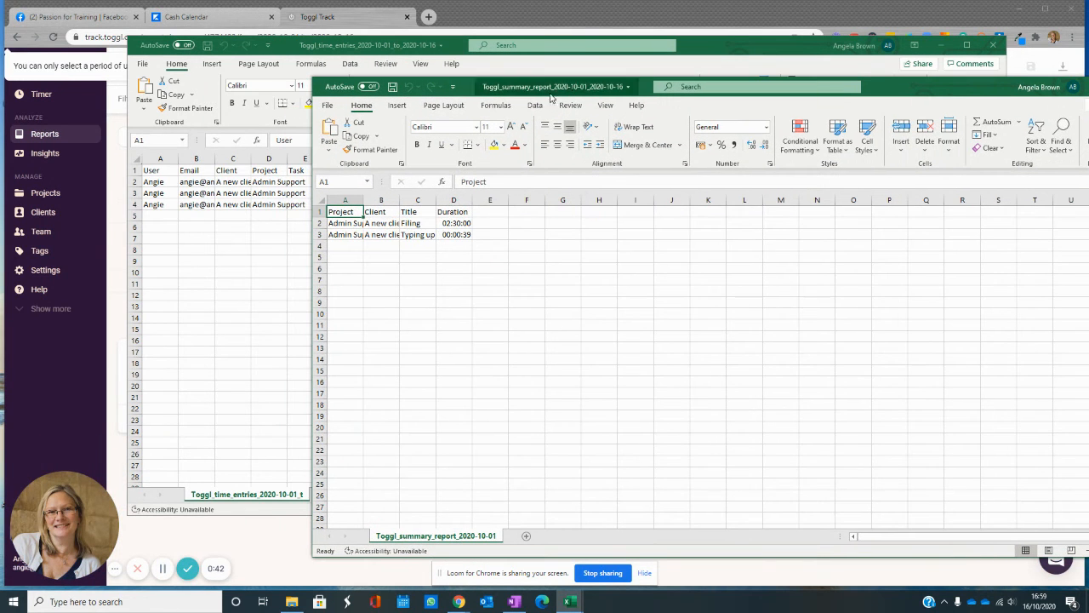
- Fit the Project, Client and Title columns of the summary report to their contents, and close the file without saving
{"action": "double_click", "coordinate": [364, 202]}
{"action": "left_click", "coordinate": [414, 201]}
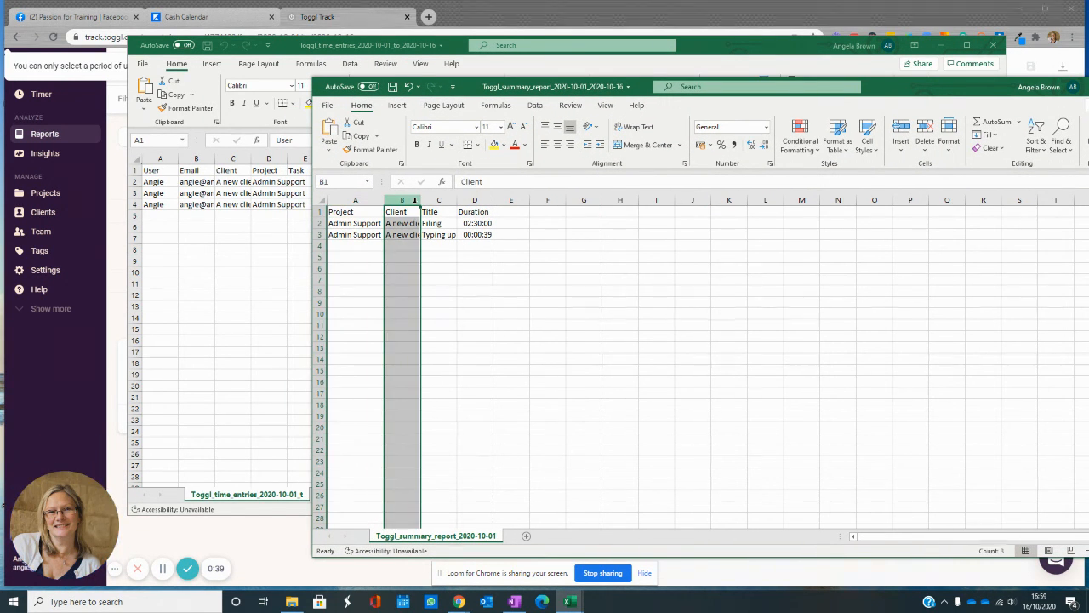
{"action": "double_click", "coordinate": [420, 201]}
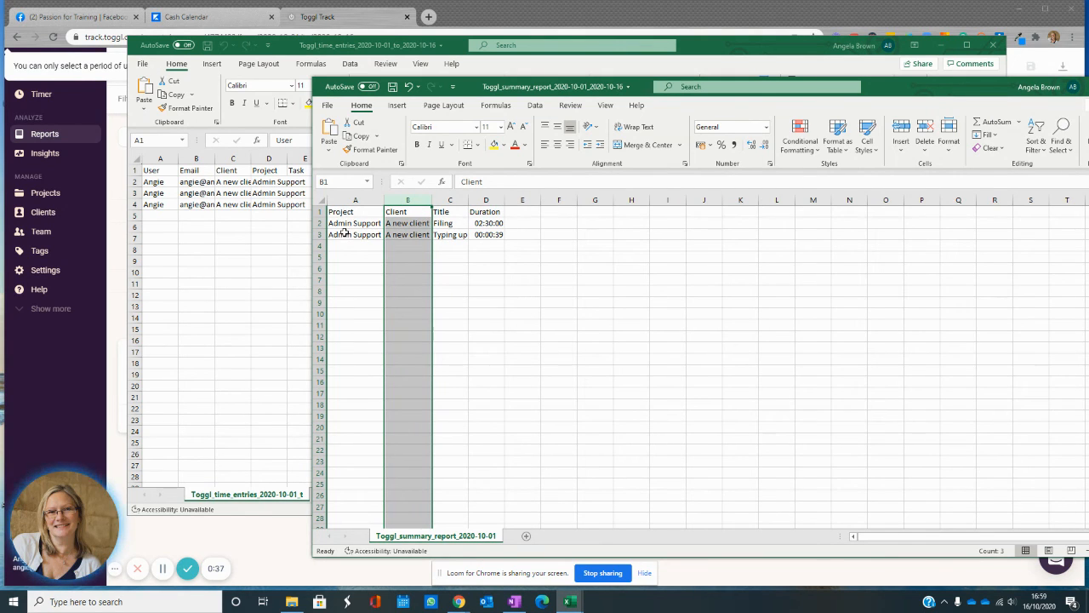
{"action": "double_click", "coordinate": [468, 201]}
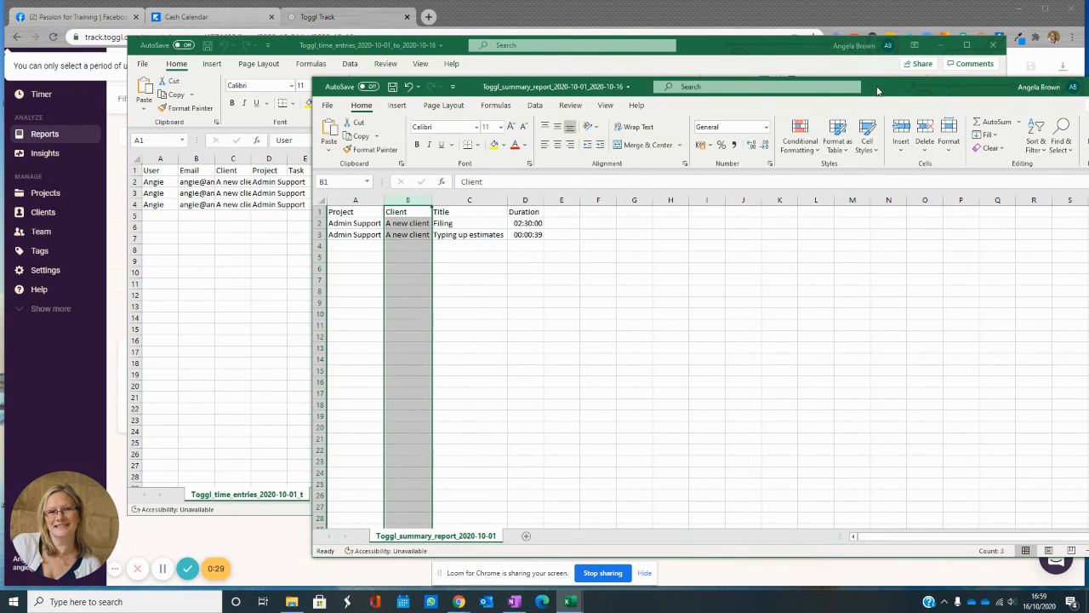
{"action": "left_click_drag", "start_coordinate": [878, 91], "coordinate": [752, 118]}
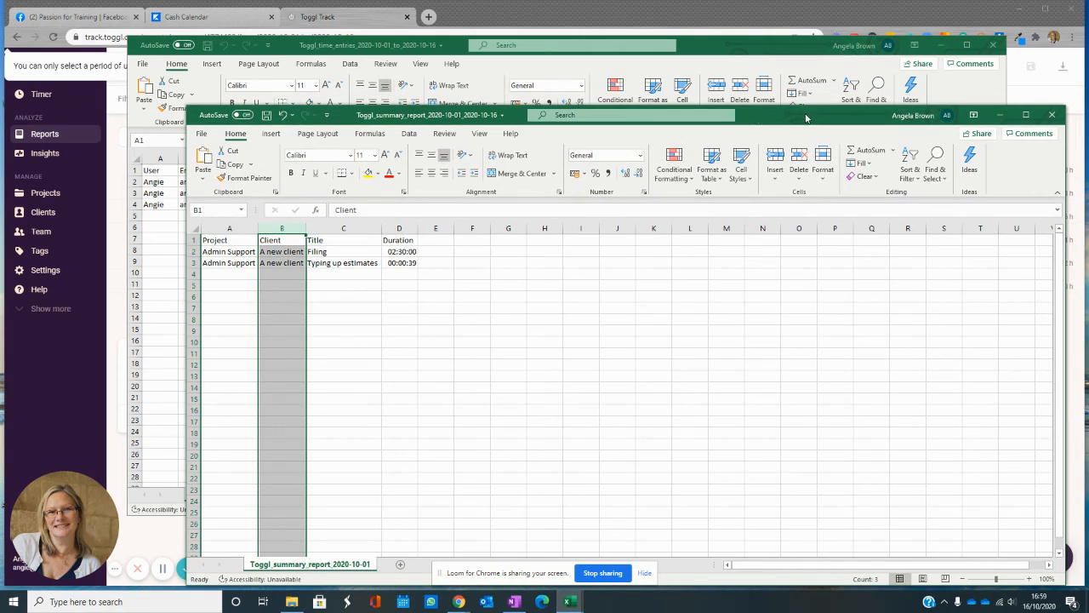
{"action": "left_click", "coordinate": [1053, 116]}
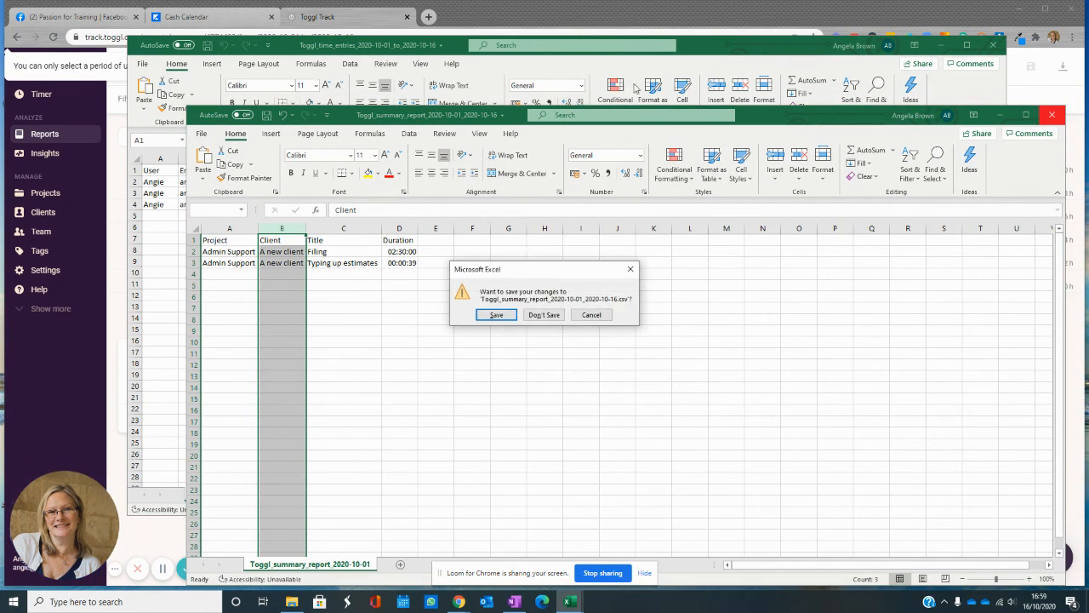
{"action": "left_click", "coordinate": [542, 314]}
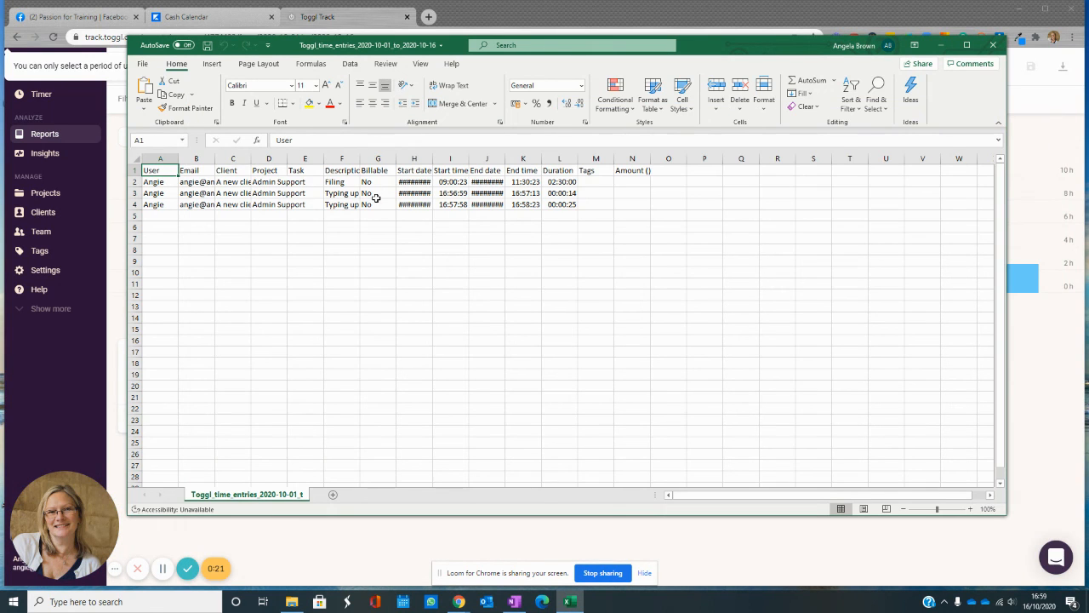
- Fit the Start date, End date and Email columns of the time entries file to their contents, and close it without saving
{"action": "double_click", "coordinate": [432, 158]}
{"action": "double_click", "coordinate": [512, 158]}
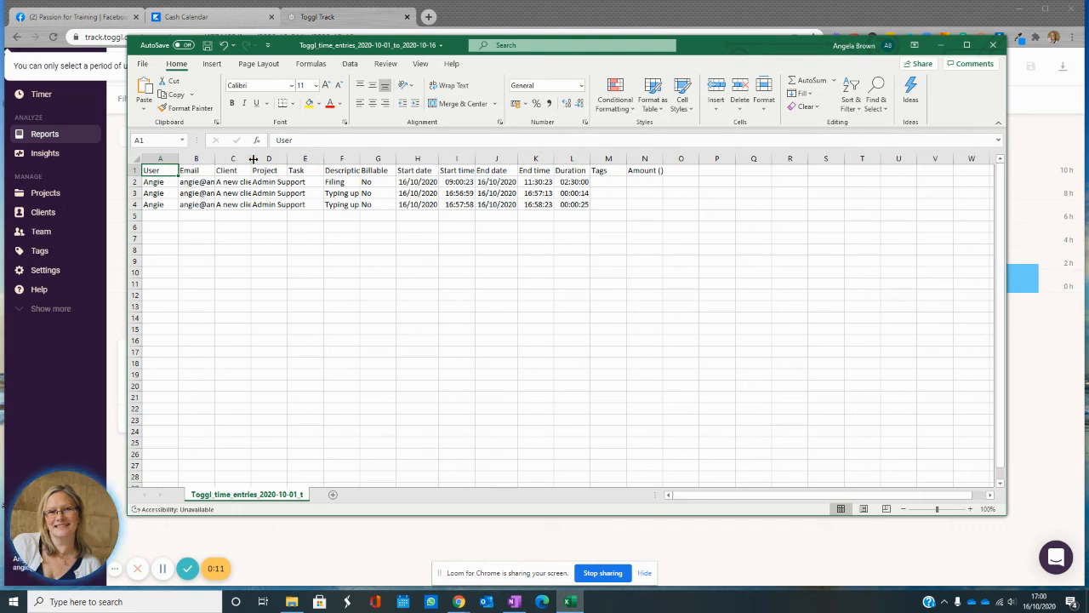
{"action": "double_click", "coordinate": [216, 159]}
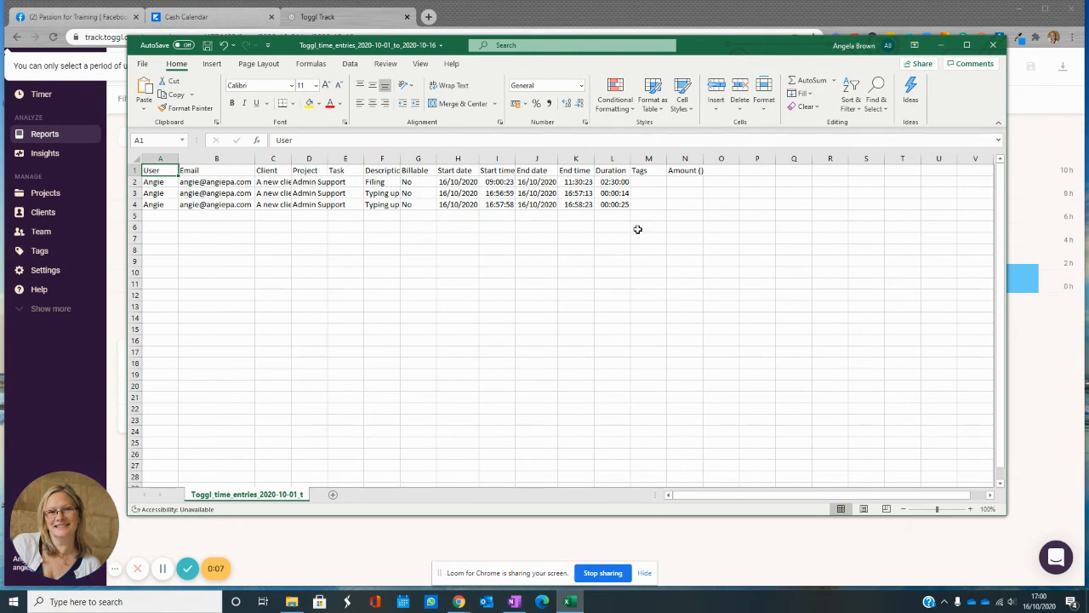
{"action": "left_click", "coordinate": [994, 46]}
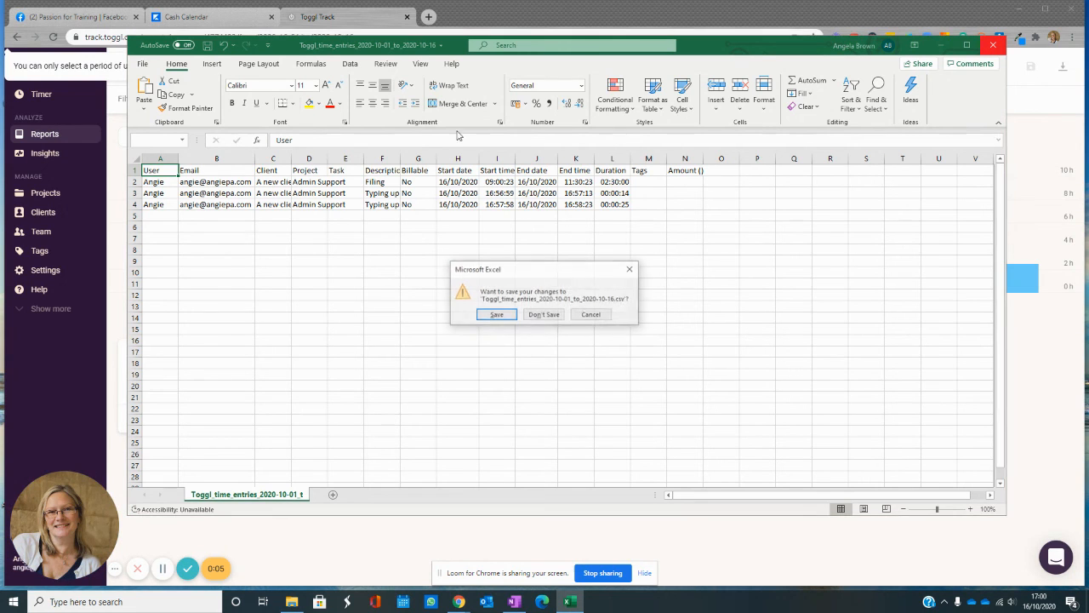
{"action": "left_click", "coordinate": [544, 315]}
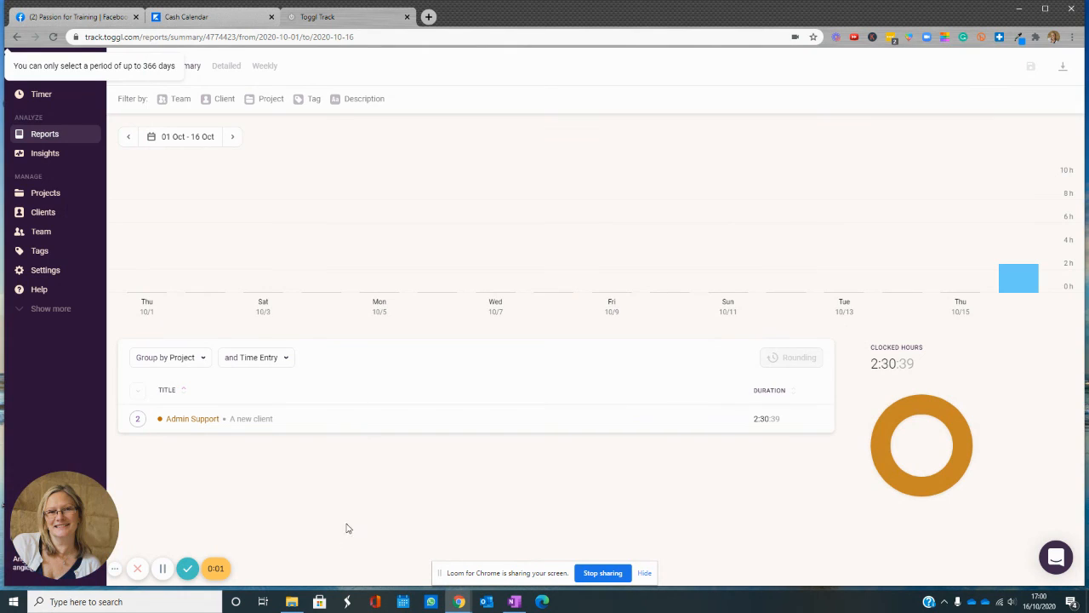